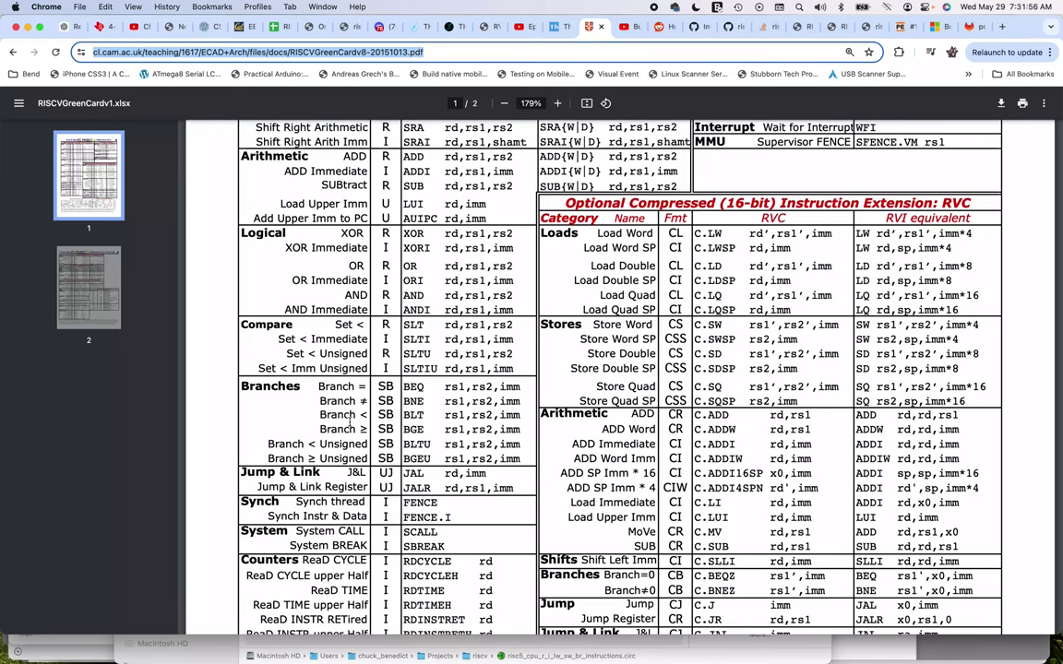
Scroll the RISC-V reference card to the Branches section, then bring up Logisim-evolution's Wiring components.
{"action": "scroll", "coordinate": [397, 304], "scroll_direction": "up", "scroll_amount": 5}
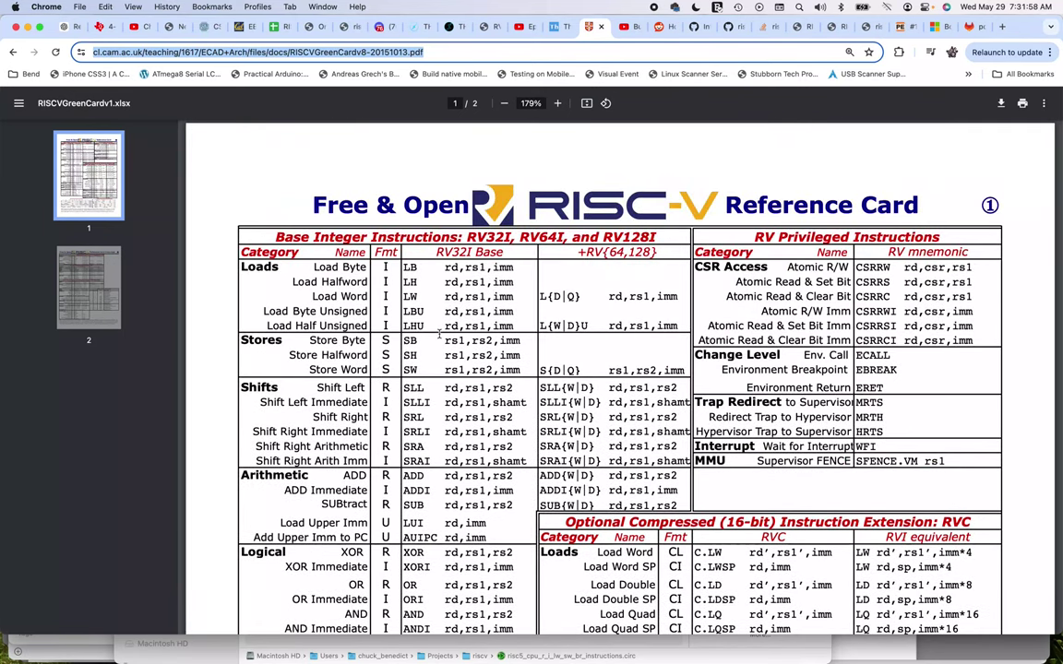
{"action": "scroll", "coordinate": [440, 335], "scroll_direction": "down", "scroll_amount": 6}
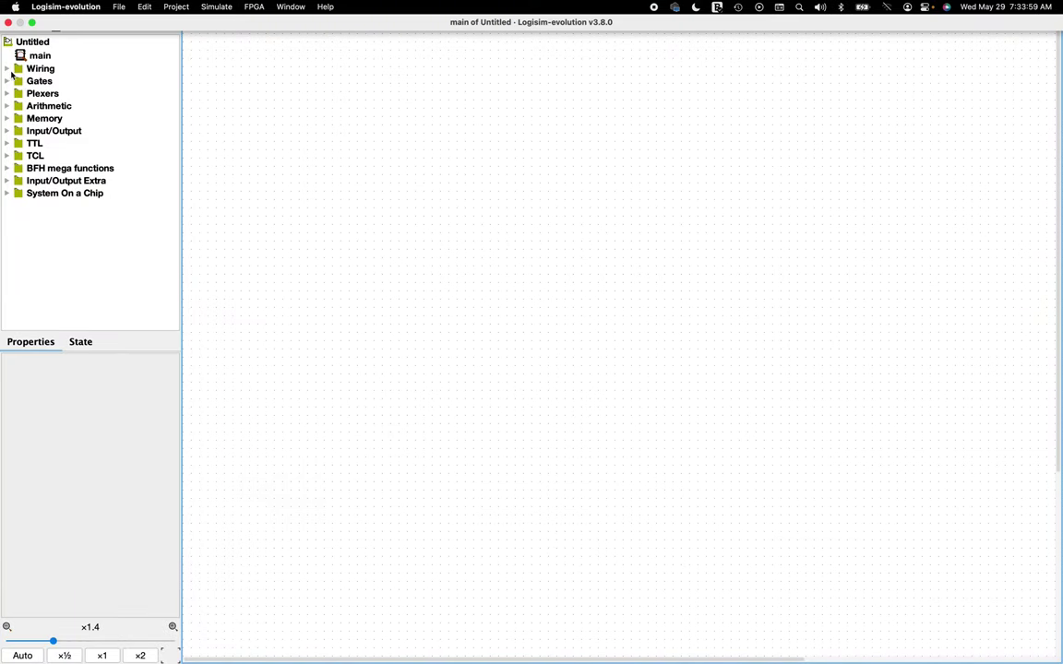
{"action": "left_click", "coordinate": [7, 69]}
Place a 32-bit hexadecimal input pin labelled dataA.
{"action": "left_click", "coordinate": [47, 96]}
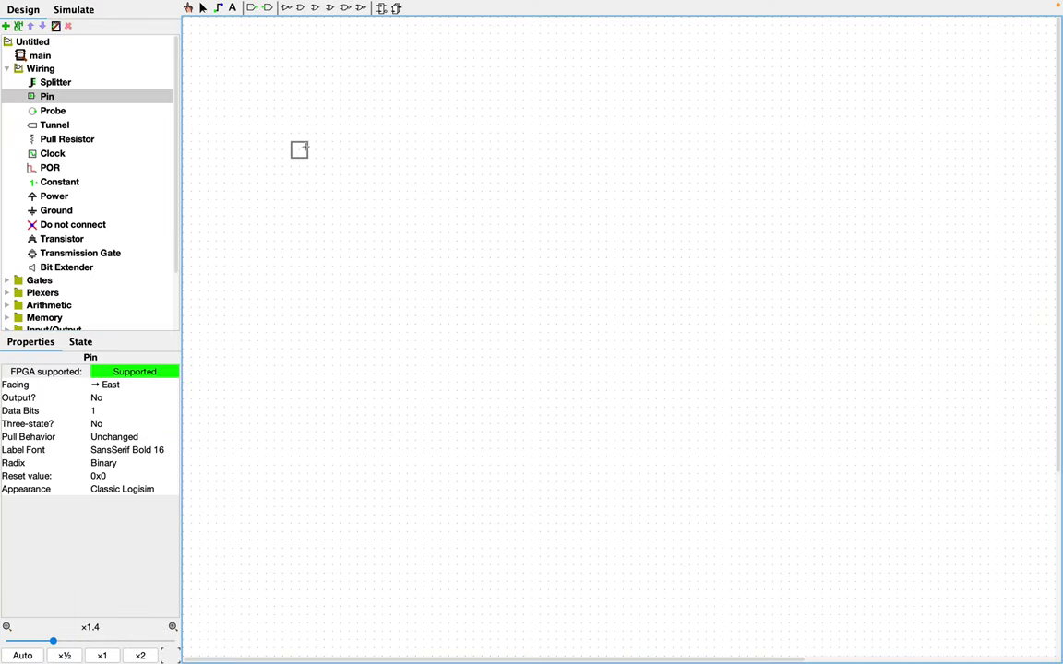
{"action": "left_click", "coordinate": [293, 142]}
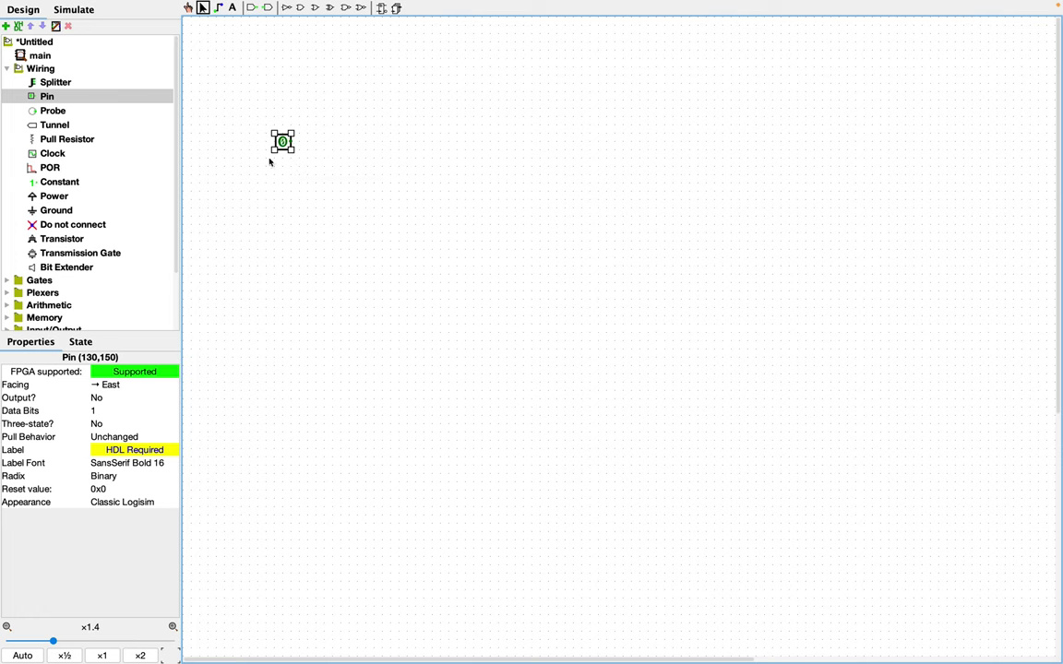
{"action": "left_click", "coordinate": [109, 412]}
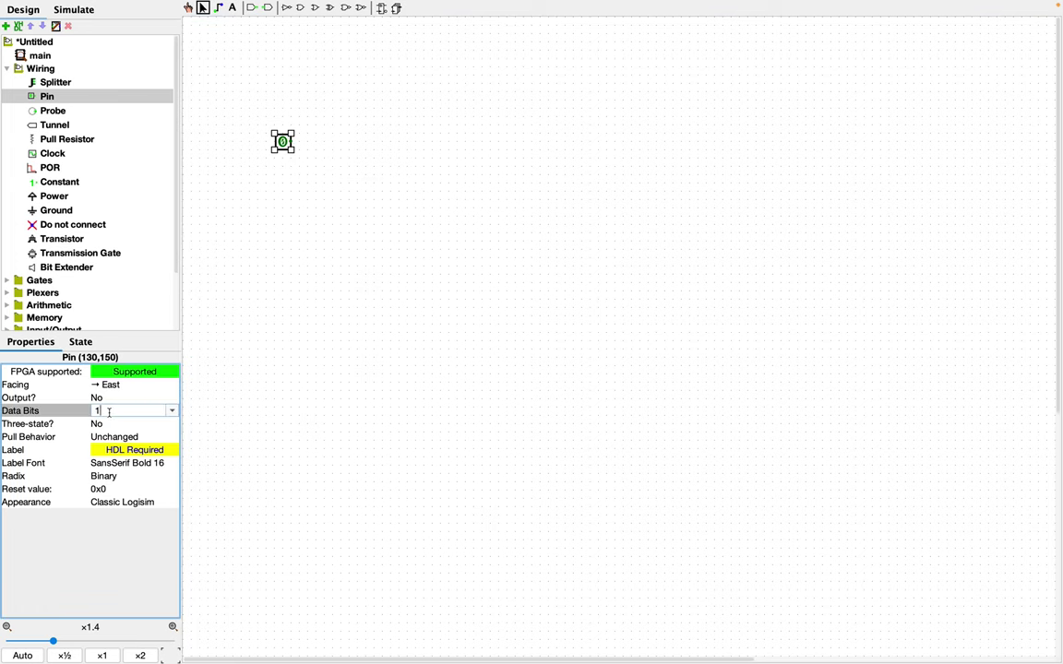
{"action": "type", "text": "32"}
{"action": "key", "text": "Return"}
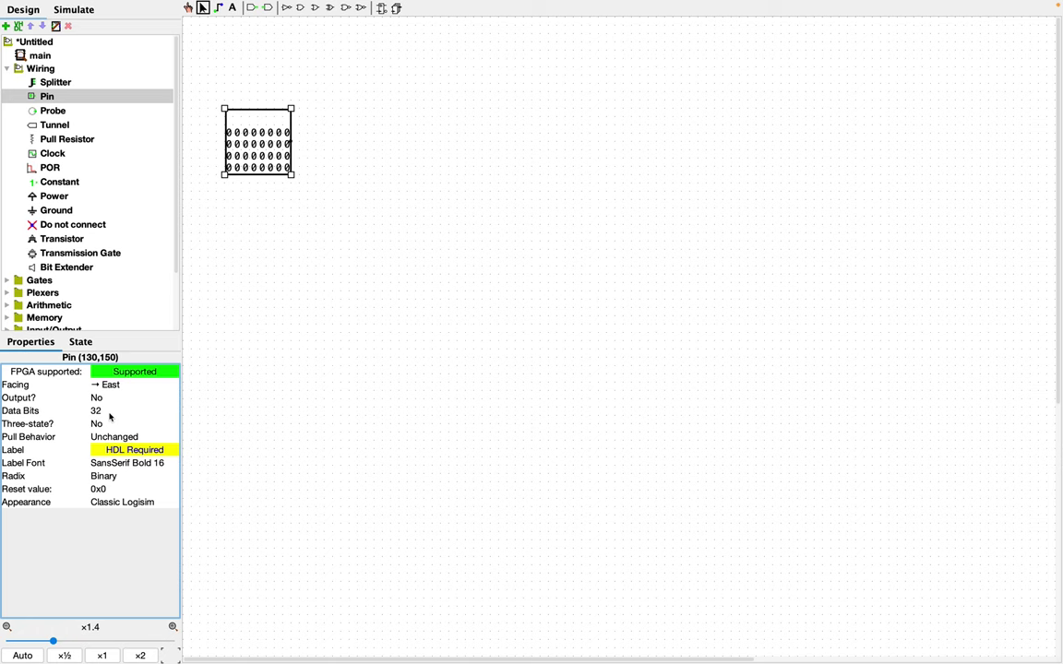
{"action": "left_click", "coordinate": [116, 479]}
{"action": "left_click", "coordinate": [115, 543]}
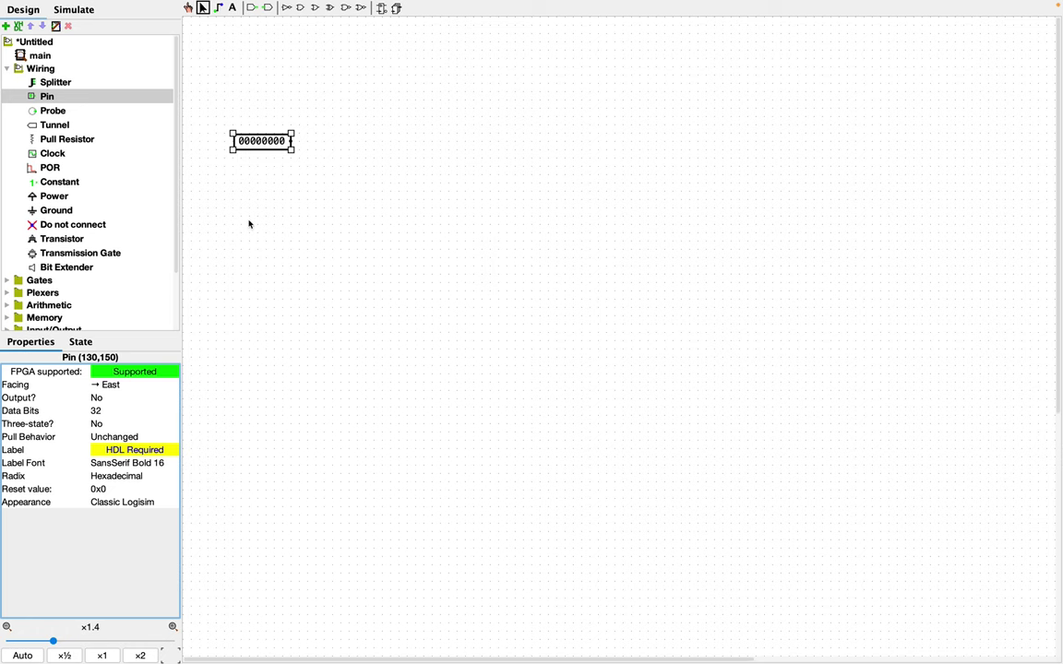
{"action": "left_click", "coordinate": [113, 450]}
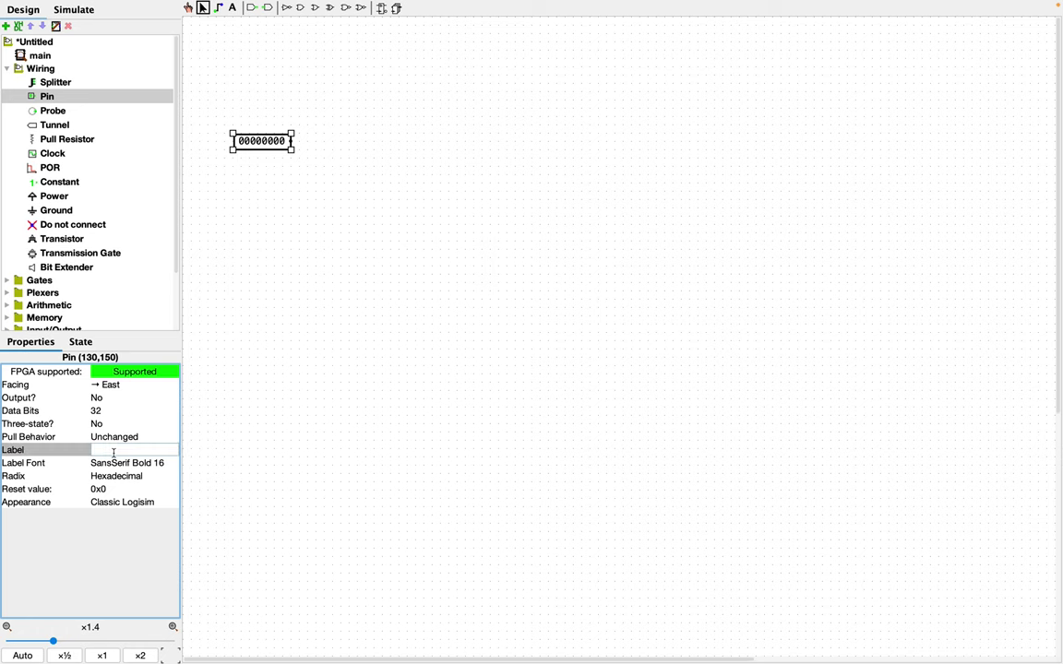
{"action": "type", "text": "dataA"}
{"action": "key", "text": "Return"}
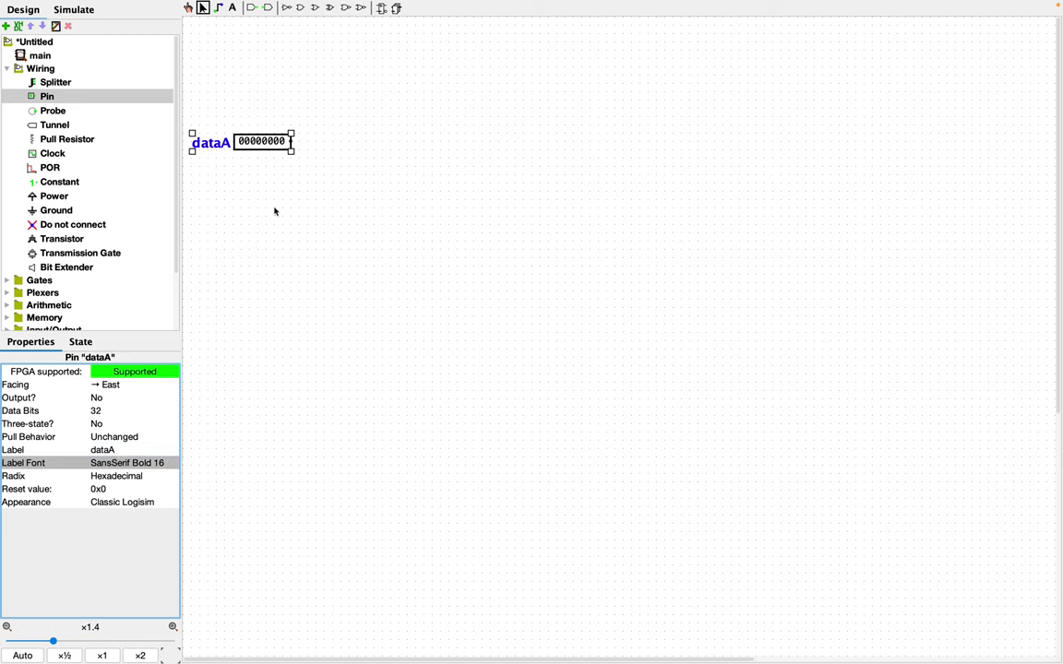
{"action": "left_click_drag", "start_coordinate": [264, 143], "coordinate": [290, 145]}
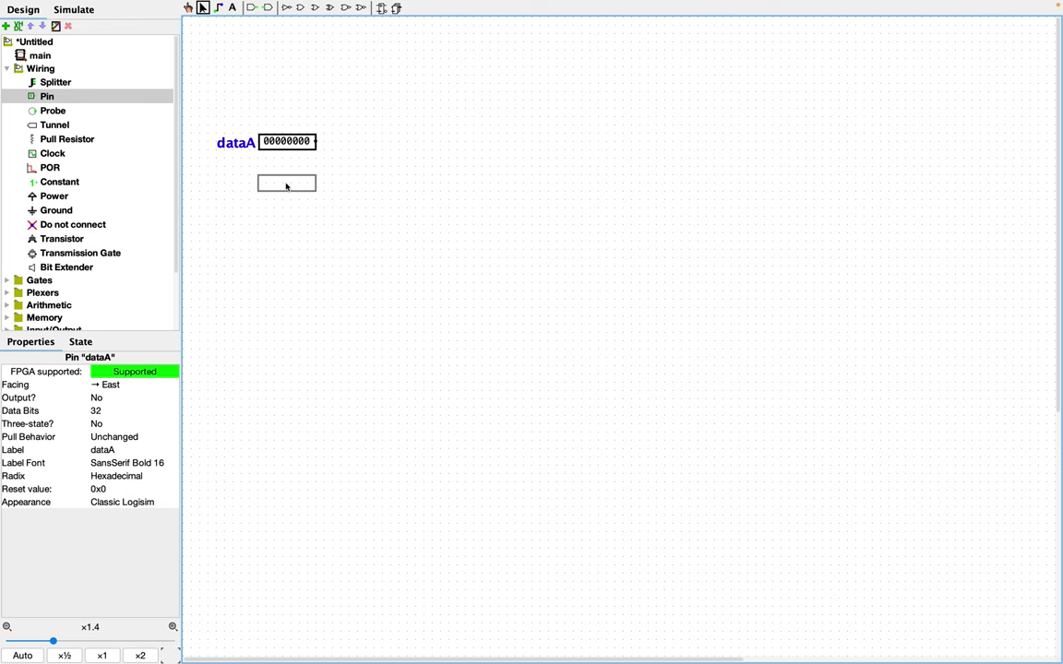
Place a second 32-bit input pin below it labelled dataB.
{"action": "left_click", "coordinate": [286, 187]}
{"action": "left_click", "coordinate": [134, 451]}
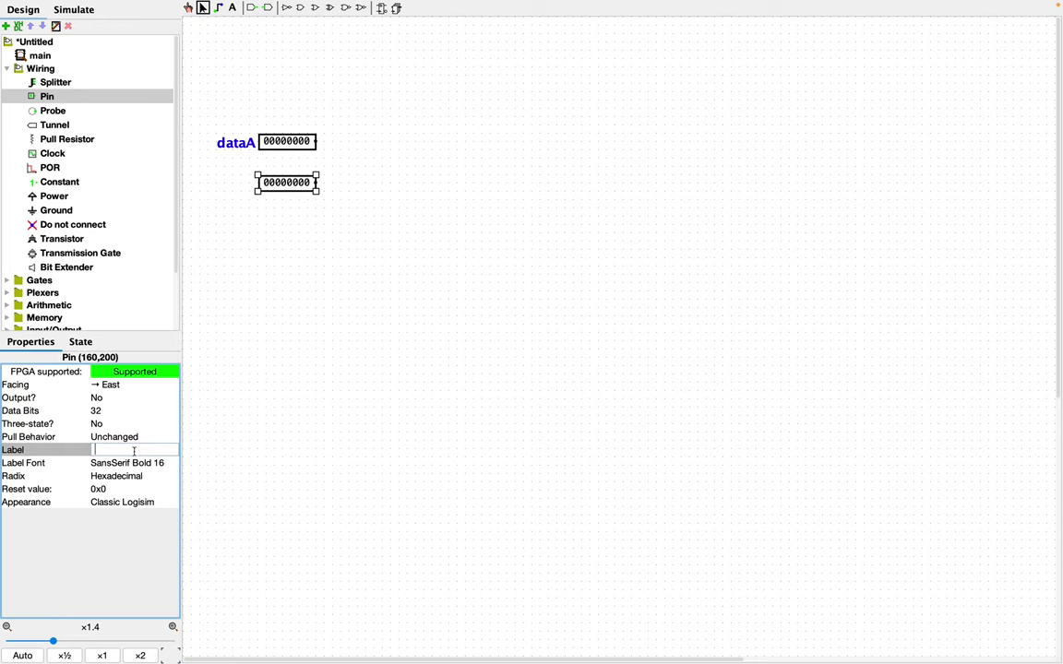
{"action": "type", "text": "dataB"}
{"action": "key", "text": "Return"}
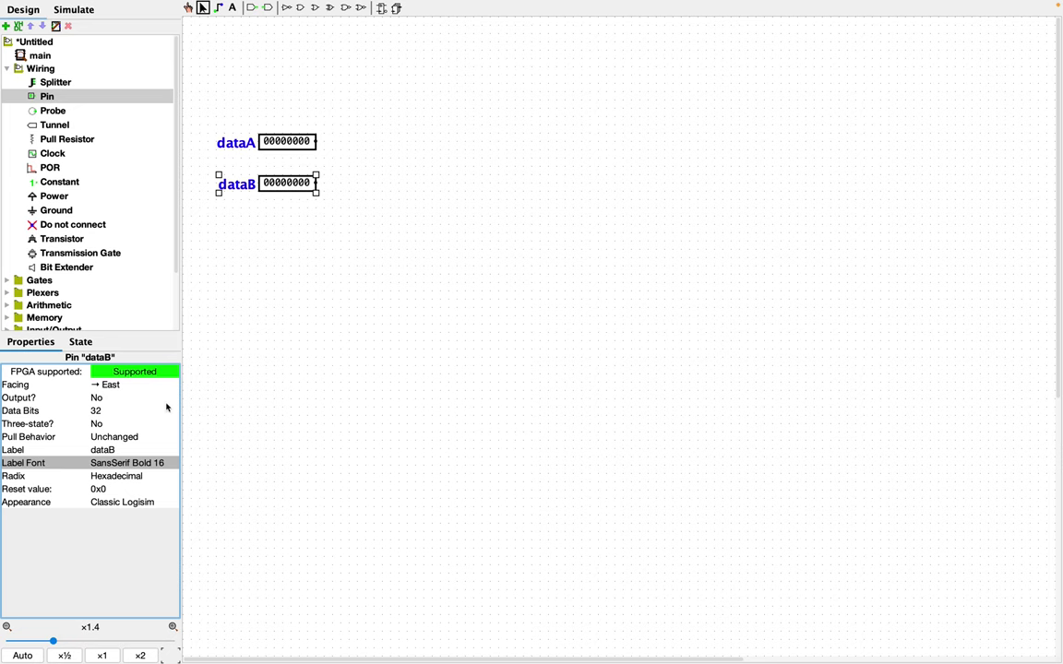
{"action": "left_click", "coordinate": [57, 101]}
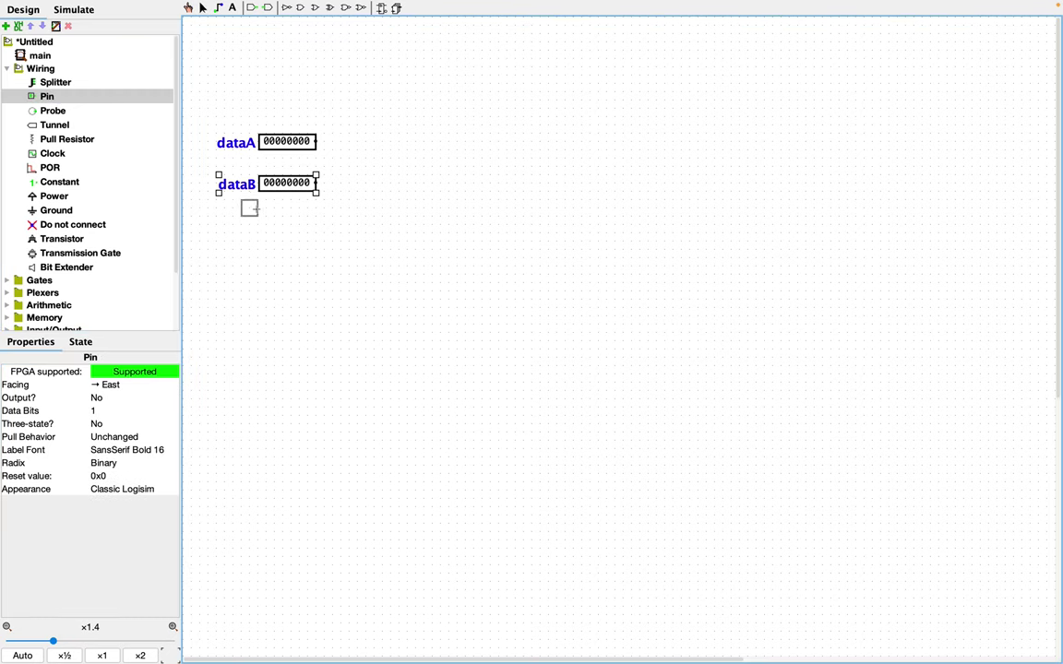
Add a 1-bit input pin labelled brUn below dataB.
{"action": "left_click", "coordinate": [313, 241]}
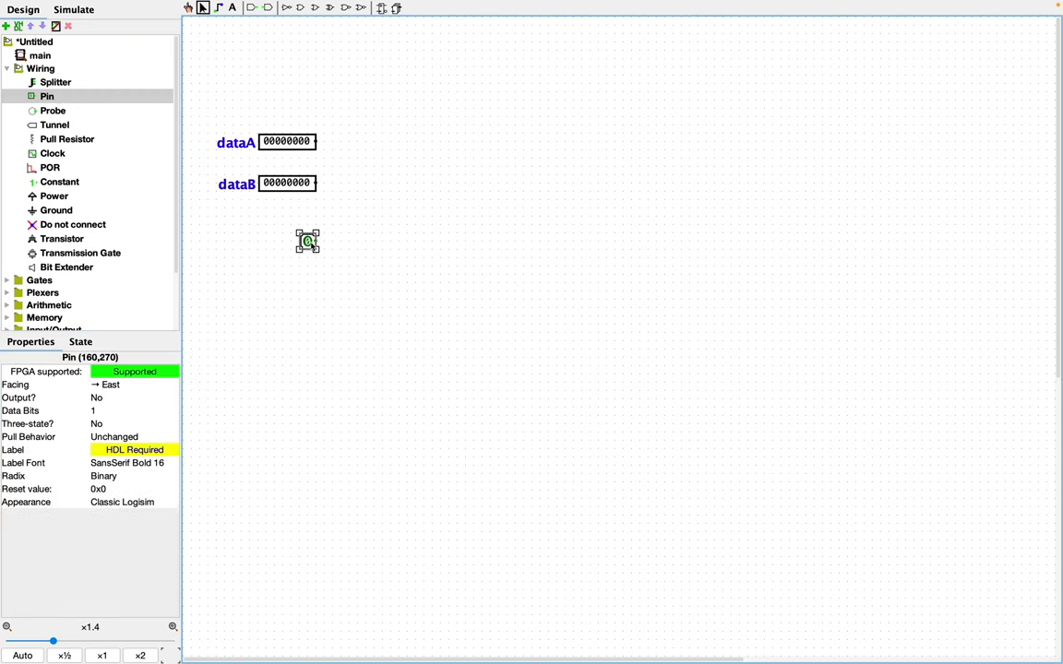
{"action": "double_click", "coordinate": [313, 241]}
{"action": "type", "text": "brUn"}
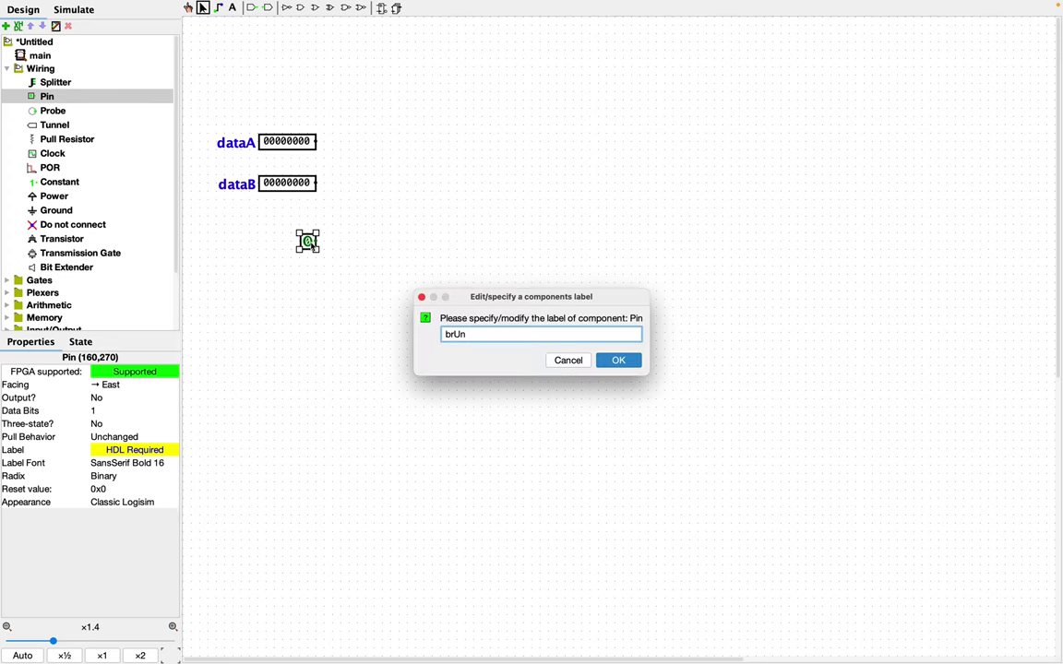
{"action": "key", "text": "Return"}
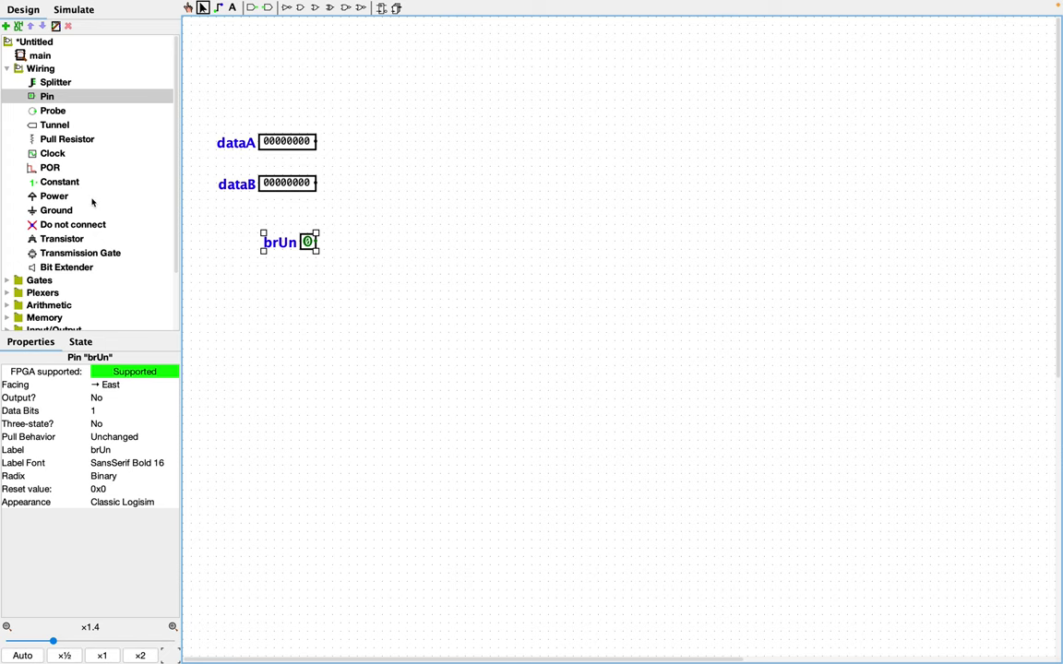
Place a west-facing output pin labelled beEq on the right side.
{"action": "left_click", "coordinate": [44, 96]}
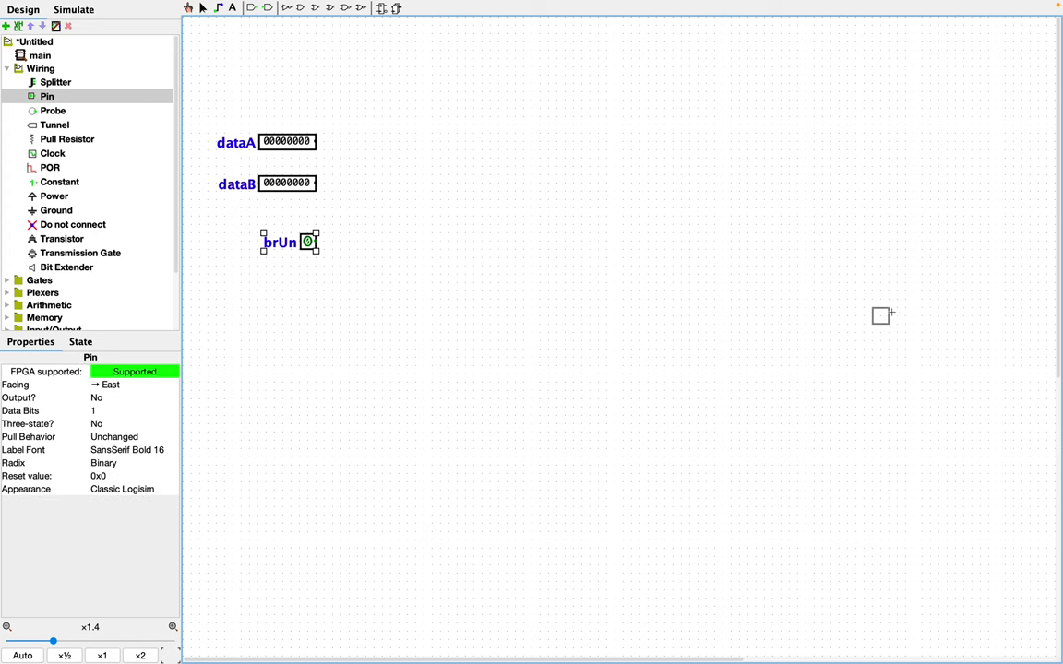
{"action": "left_click", "coordinate": [906, 250]}
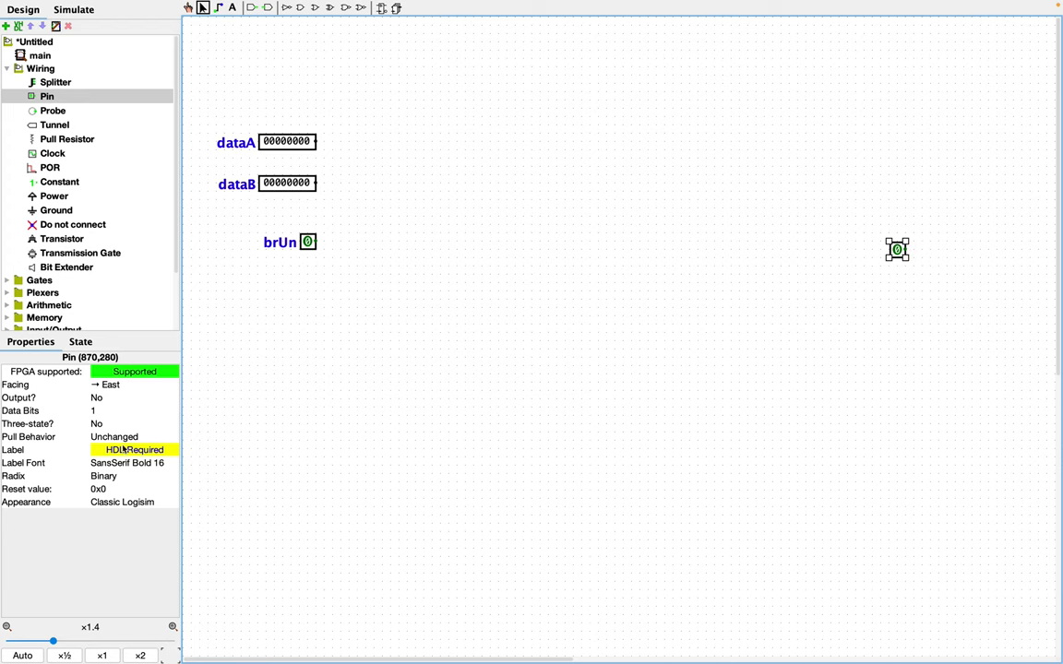
{"action": "left_click", "coordinate": [106, 399]}
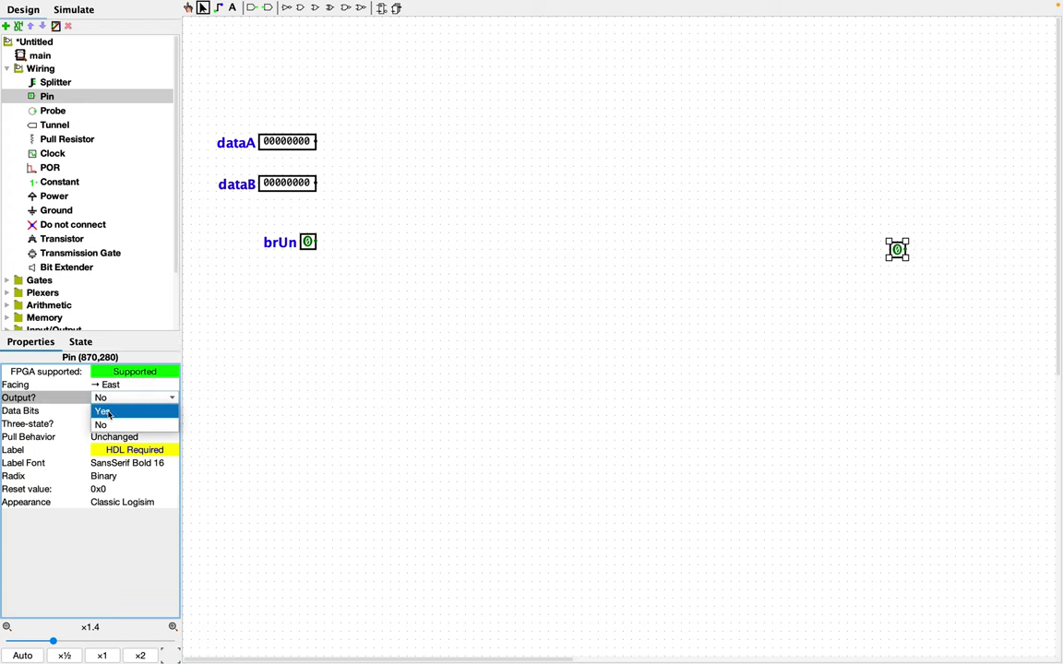
{"action": "left_click", "coordinate": [103, 412]}
{"action": "left_click", "coordinate": [111, 450]}
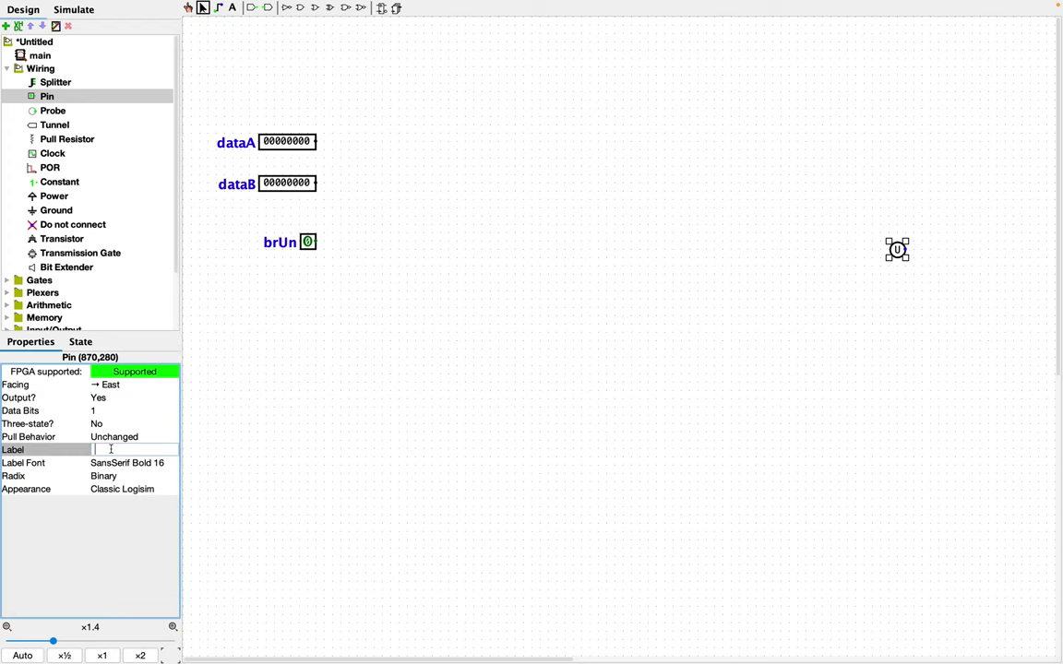
{"action": "type", "text": "beEq"}
{"action": "key", "text": "Return"}
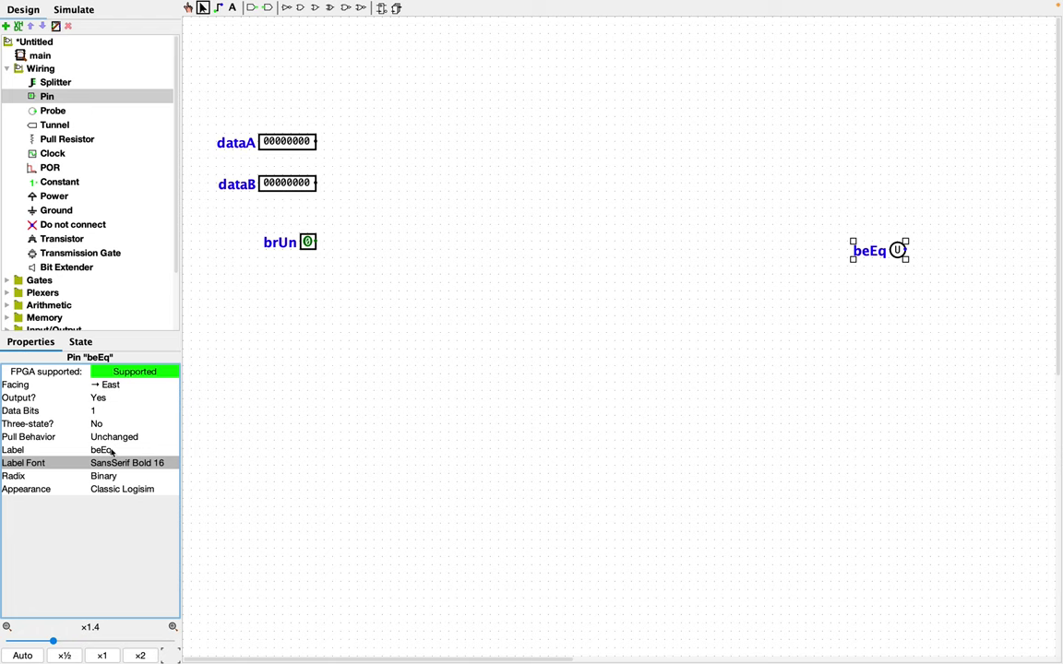
{"action": "left_click", "coordinate": [112, 388]}
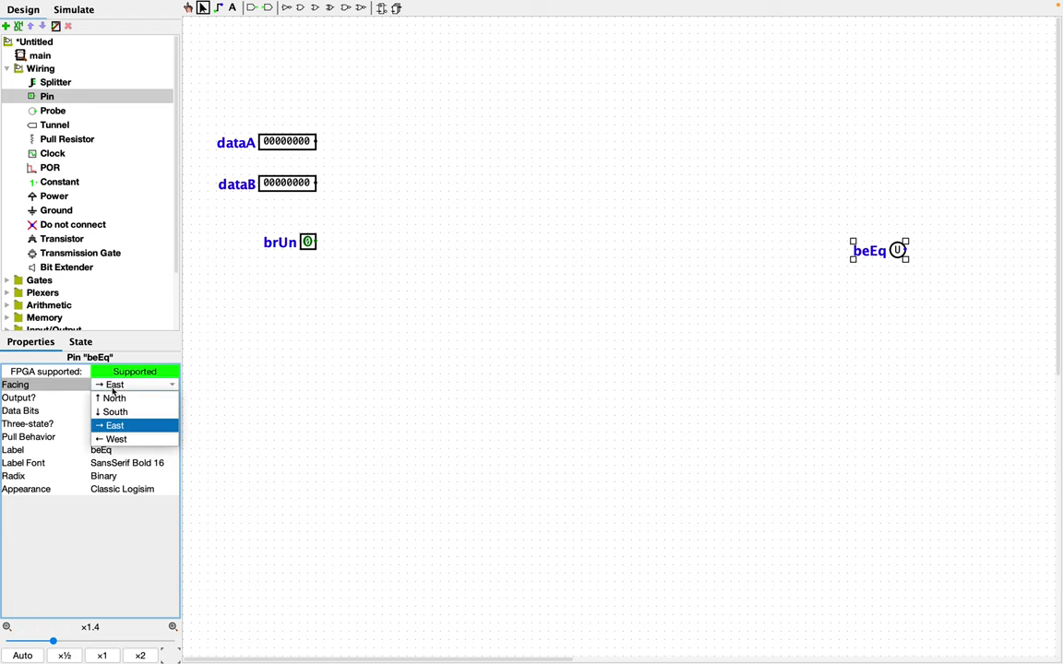
{"action": "left_click", "coordinate": [116, 439]}
{"action": "left_click", "coordinate": [699, 270]}
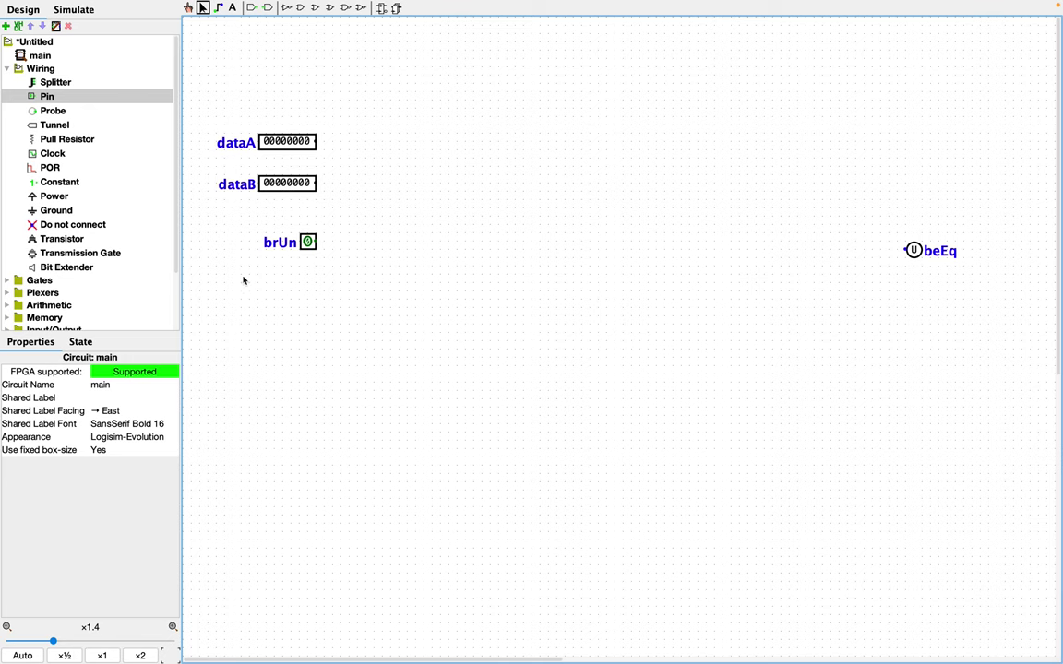
Place a west-facing output pin labelled brLt above beEq.
{"action": "left_click", "coordinate": [83, 96]}
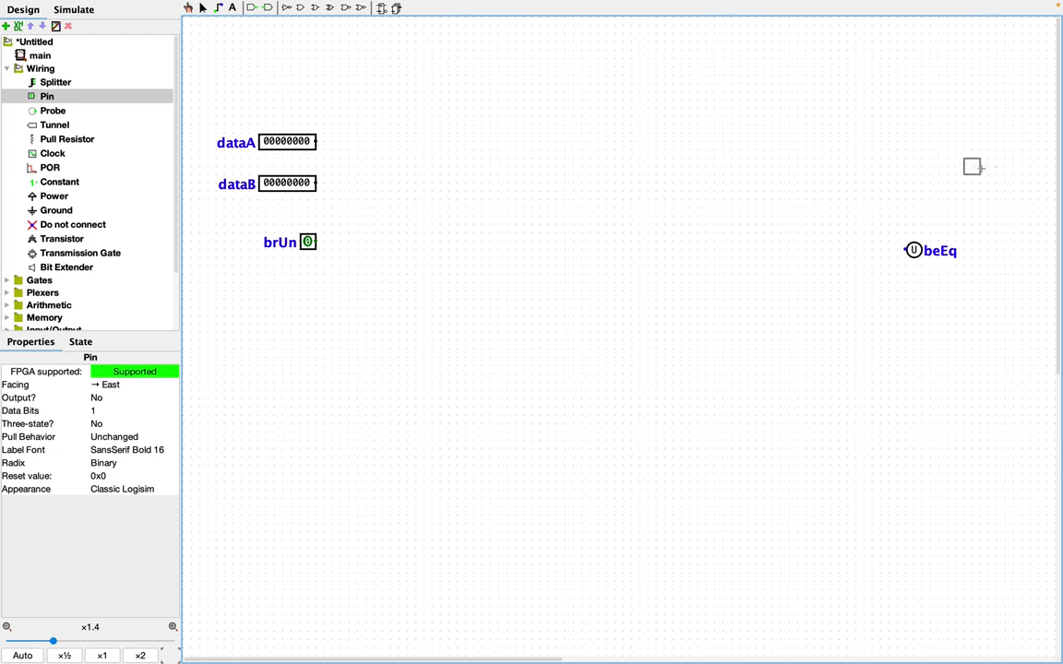
{"action": "left_click", "coordinate": [921, 182]}
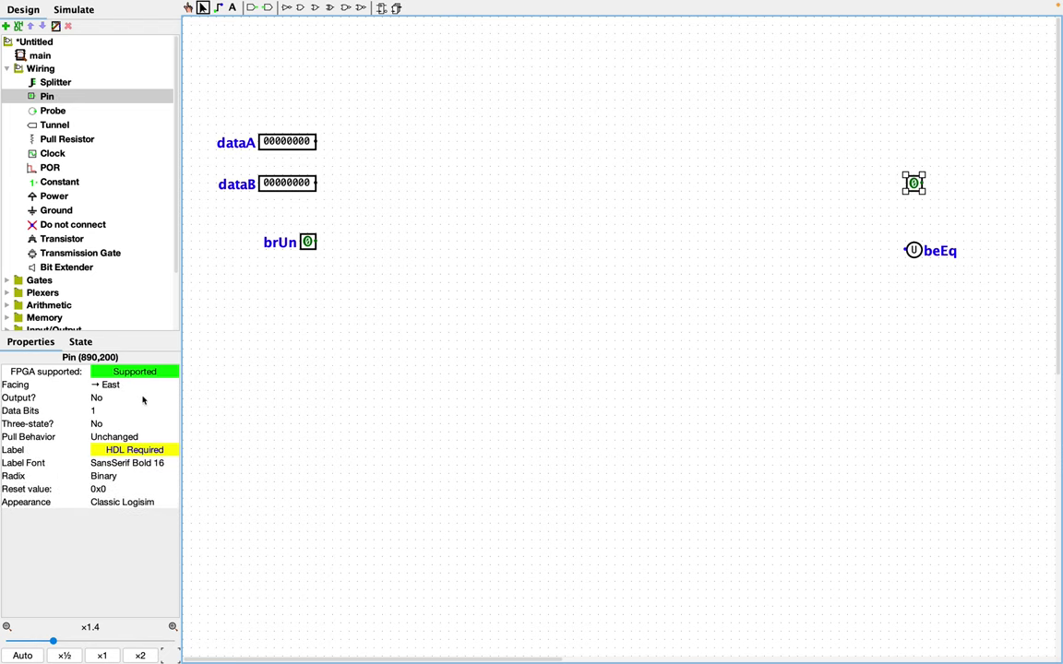
{"action": "left_click", "coordinate": [113, 384]}
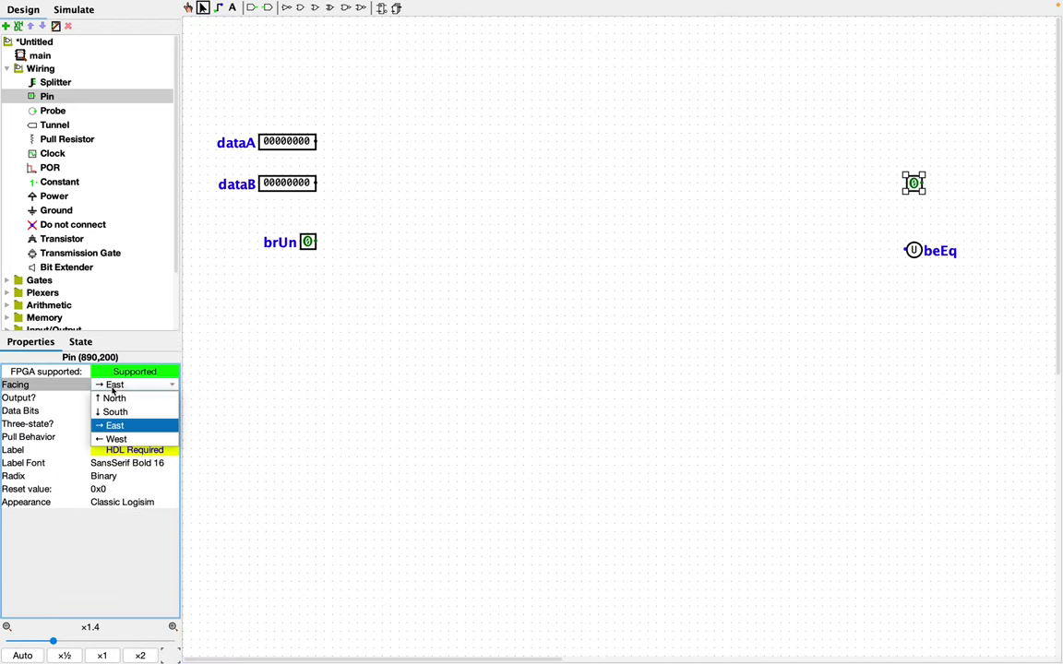
{"action": "left_click", "coordinate": [117, 440]}
{"action": "left_click", "coordinate": [107, 398]}
{"action": "left_click", "coordinate": [107, 413]}
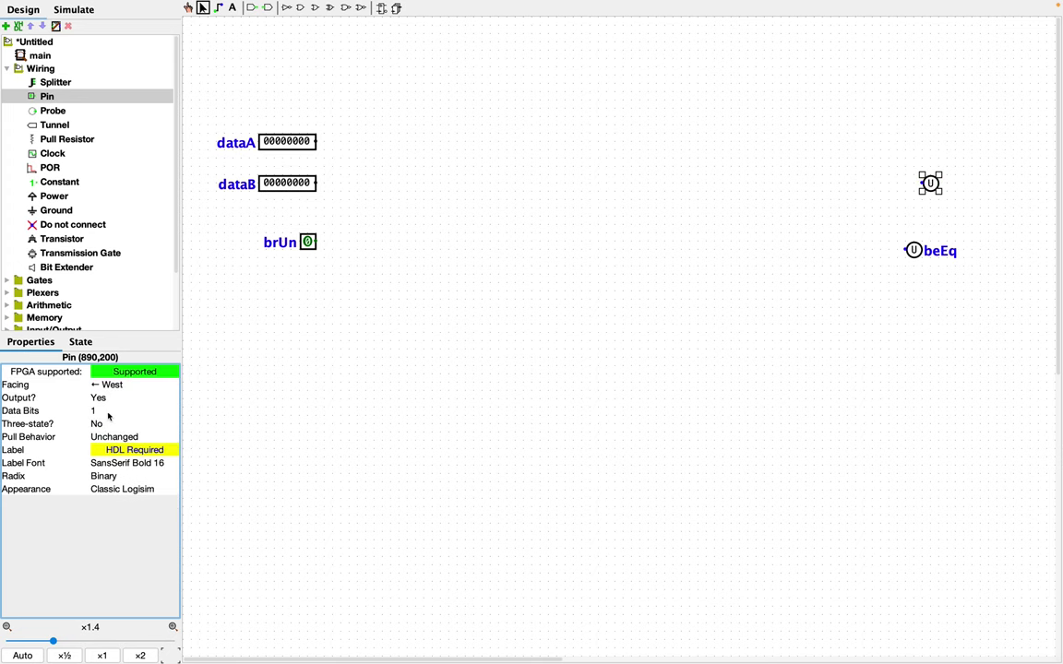
{"action": "double_click", "coordinate": [930, 183]}
{"action": "type", "text": "br"}
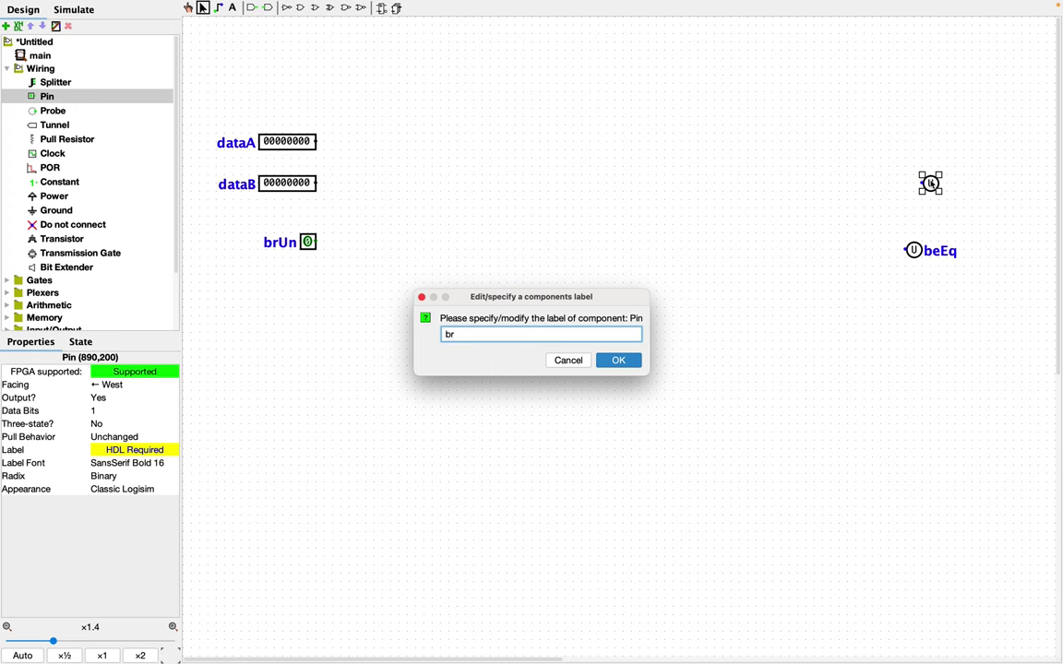
{"action": "type", "text": "Lt"}
{"action": "key", "text": "Return"}
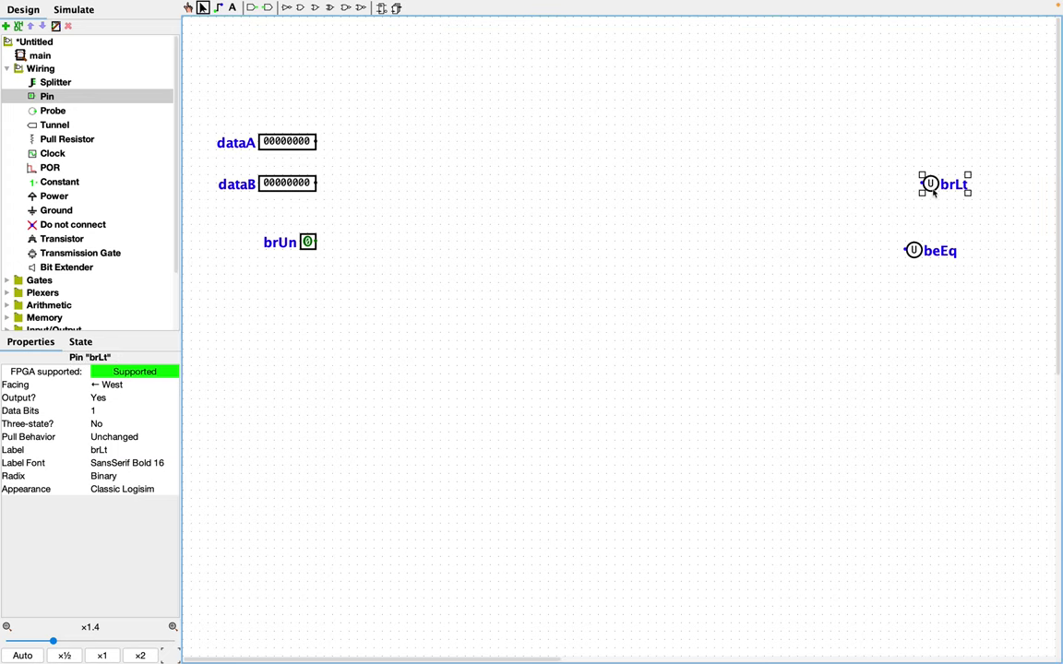
{"action": "left_click_drag", "start_coordinate": [934, 192], "coordinate": [916, 208]}
{"action": "left_click", "coordinate": [866, 277]}
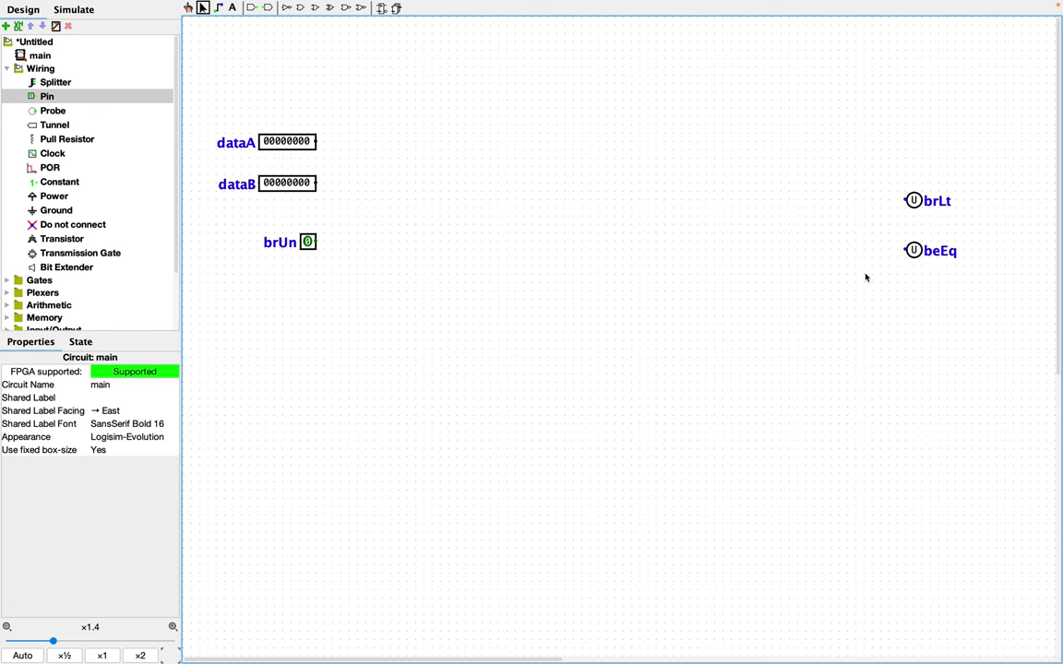
Place tunnels labelled dataA_t, dataB_t and brUn_t beside the three input pins.
{"action": "left_click", "coordinate": [54, 125]}
{"action": "left_click", "coordinate": [356, 141]}
{"action": "left_click", "coordinate": [120, 410]}
{"action": "type", "text": "dataA_t"}
{"action": "left_click", "coordinate": [356, 183]}
{"action": "left_click", "coordinate": [119, 409]}
{"action": "type", "text": "dataB_t"}
{"action": "left_click", "coordinate": [356, 241]}
{"action": "left_click", "coordinate": [120, 410]}
{"action": "type", "text": "brUn_t"}
{"action": "key", "text": "Return"}
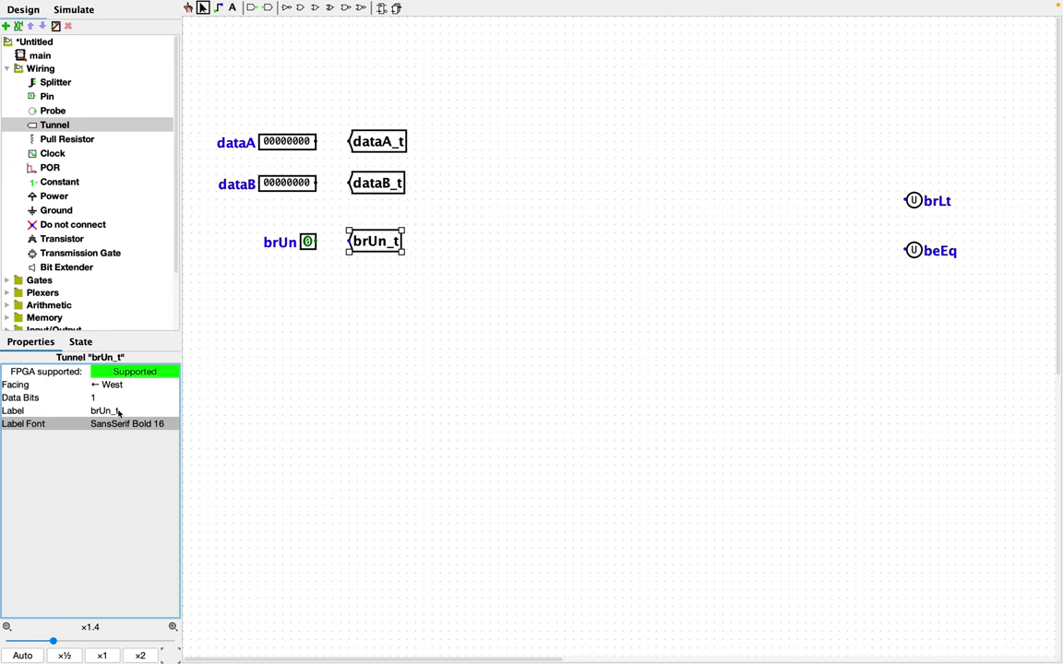
Wire the dataA, dataB and brUn pins to their matching tunnels.
{"action": "left_click_drag", "start_coordinate": [317, 141], "coordinate": [350, 142]}
{"action": "left_click_drag", "start_coordinate": [317, 183], "coordinate": [349, 183]}
{"action": "left_click_drag", "start_coordinate": [317, 242], "coordinate": [350, 242]}
Add an east-facing brLt_t tunnel feeding the brLt output pin.
{"action": "left_click", "coordinate": [859, 208]}
{"action": "left_click", "coordinate": [119, 385]}
{"action": "left_click", "coordinate": [106, 424]}
{"action": "left_click", "coordinate": [119, 409]}
{"action": "type", "text": "brLt_t"}
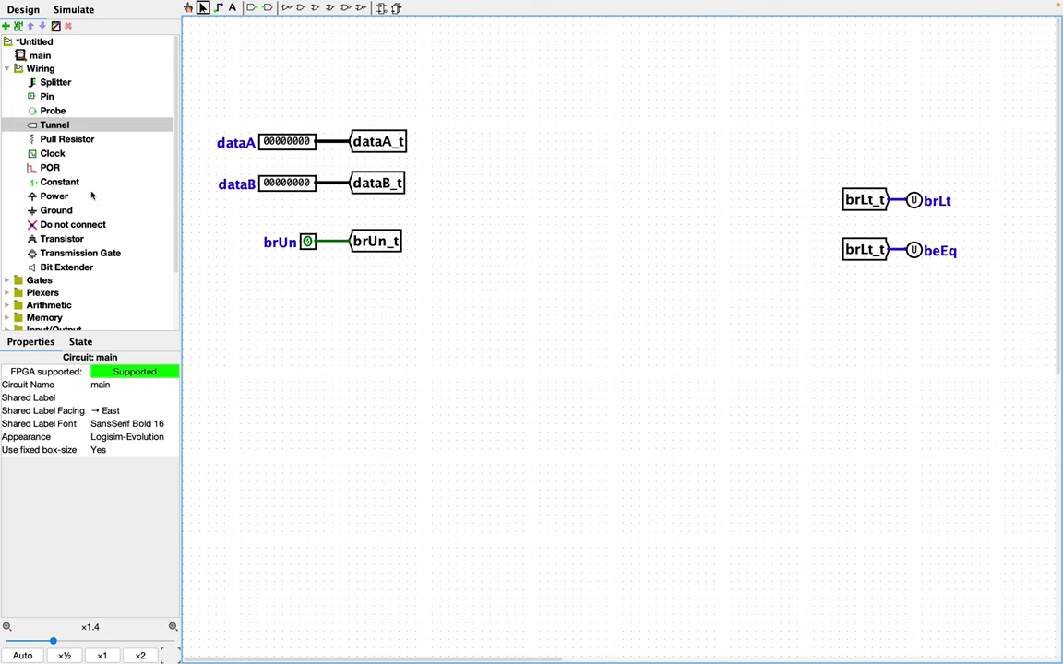
{"action": "scroll", "coordinate": [37, 268], "scroll_direction": "down", "scroll_amount": 3}
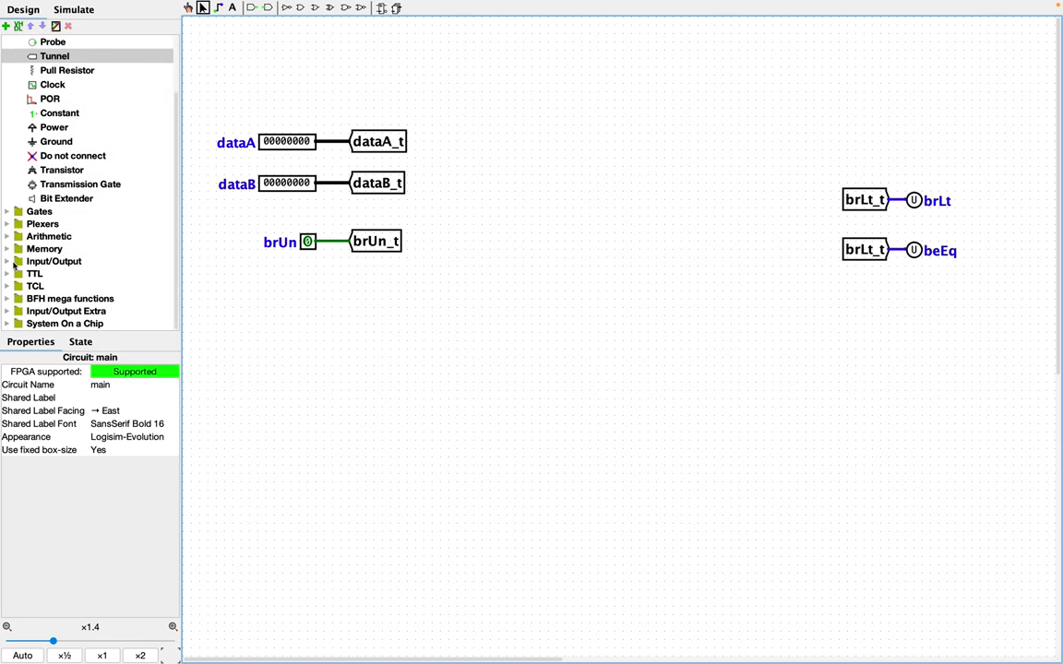
Place a 32-bit comparator in the middle of the circuit.
{"action": "left_click", "coordinate": [7, 237]}
{"action": "left_click", "coordinate": [57, 245]}
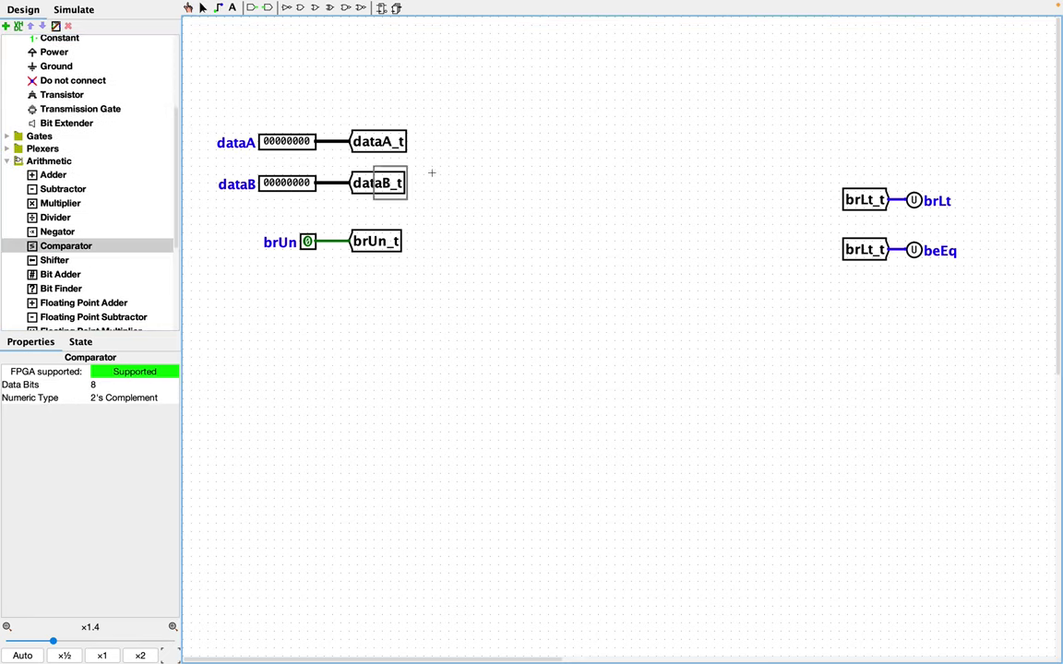
{"action": "left_click", "coordinate": [568, 149]}
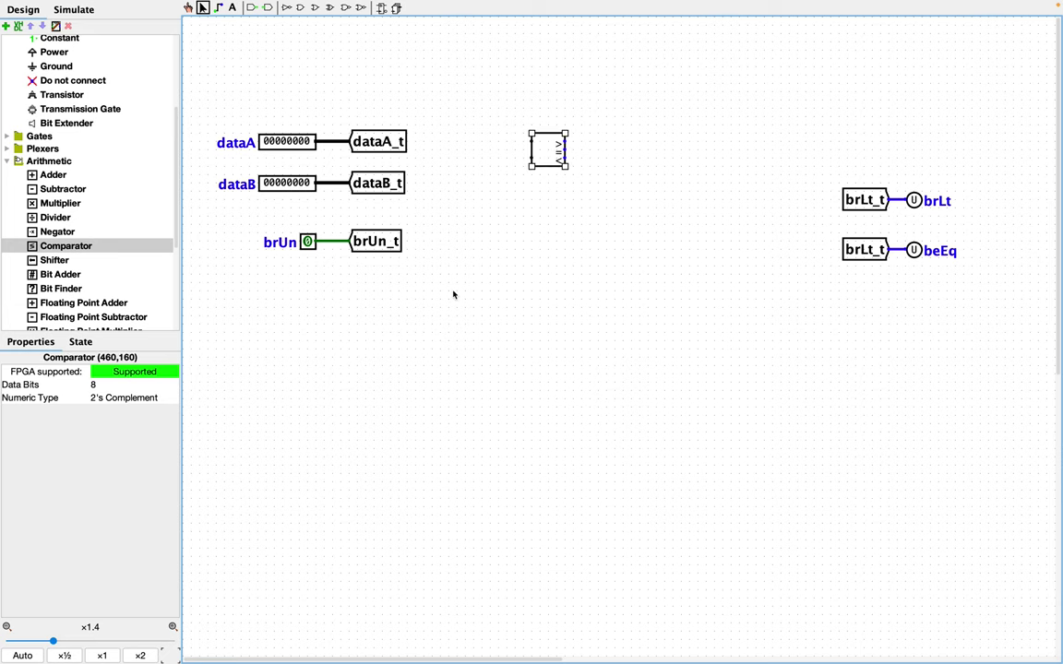
{"action": "left_click", "coordinate": [107, 386]}
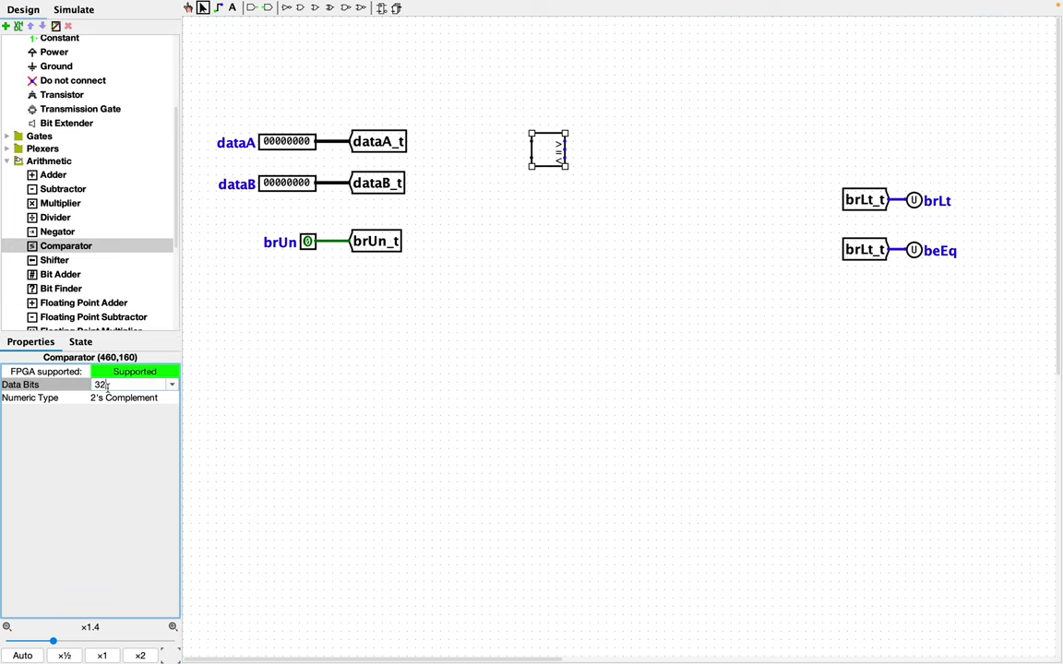
{"action": "key", "text": "Return"}
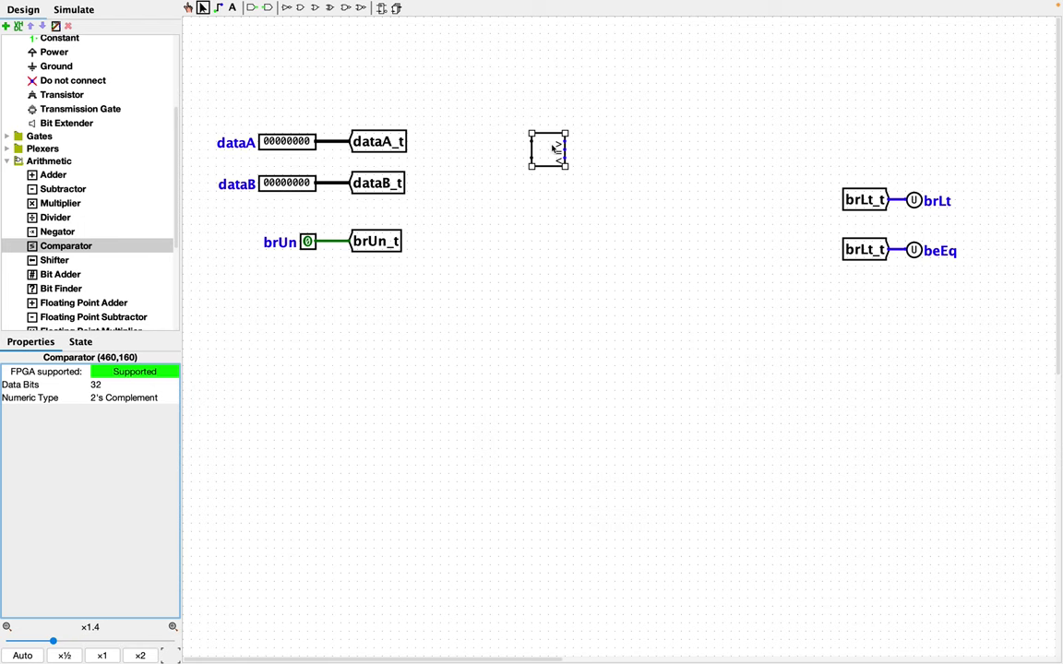
{"action": "left_click_drag", "start_coordinate": [545, 147], "coordinate": [559, 151]}
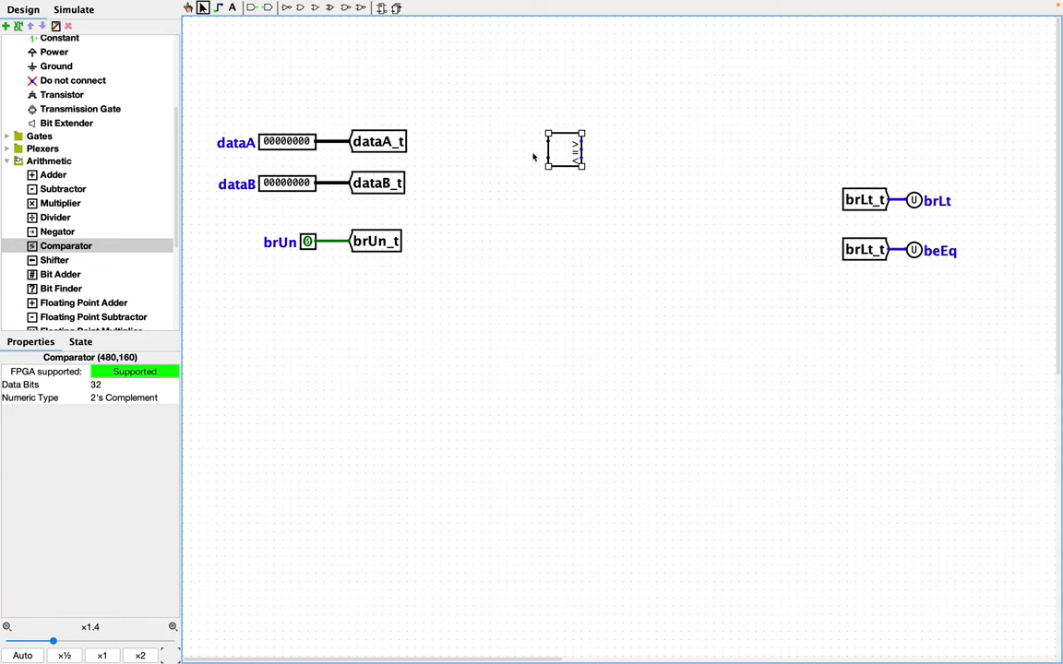
Duplicate the comparator with its dataA_t and dataB_t tunnel inputs to form a second comparator.
{"action": "left_click", "coordinate": [398, 141]}
{"action": "key", "text": "ctrl+d"}
{"action": "left_click_drag", "start_coordinate": [394, 150], "coordinate": [573, 239]}
{"action": "key", "text": "Right"}
{"action": "left_click", "coordinate": [129, 423]}
{"action": "key", "text": "Return"}
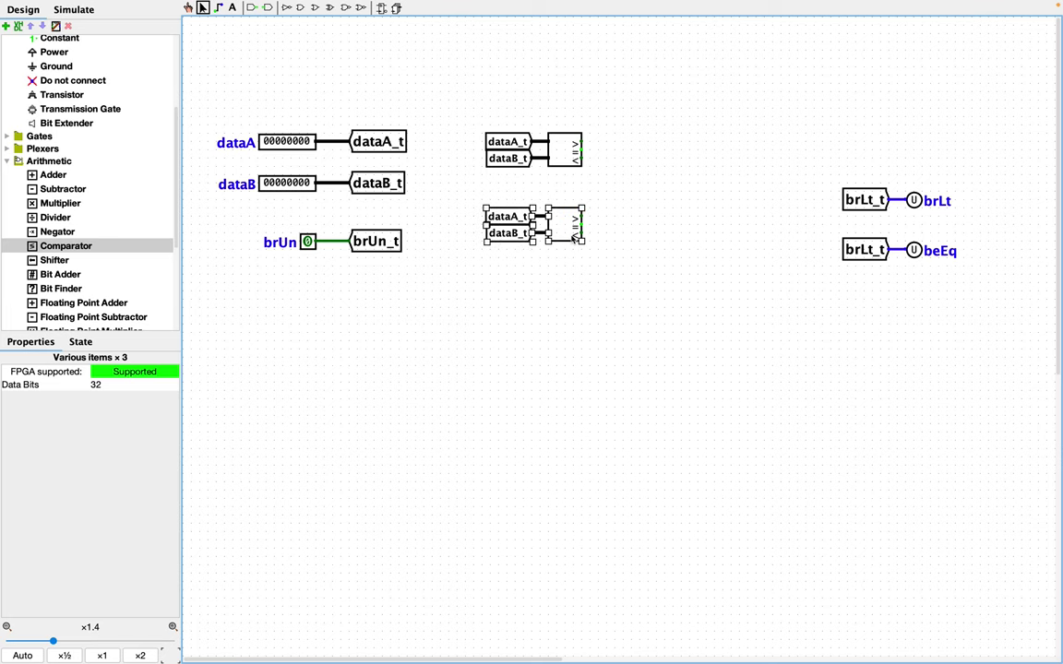
{"action": "left_click", "coordinate": [562, 263]}
Set the lower comparator's Numeric Type to Unsigned.
{"action": "left_click", "coordinate": [564, 224]}
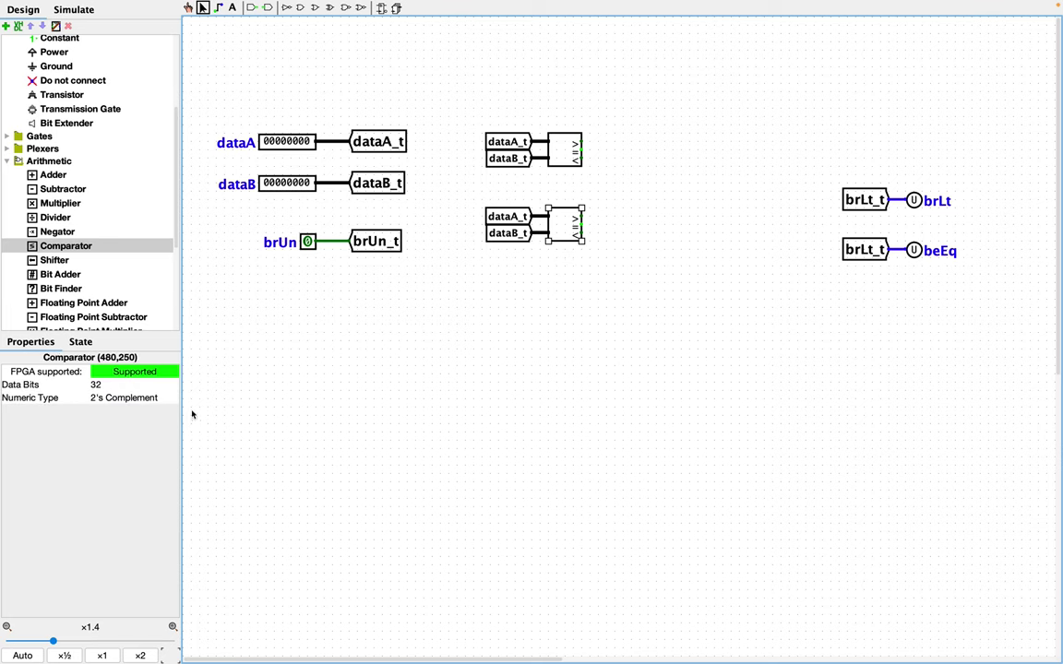
{"action": "left_click", "coordinate": [138, 397]}
{"action": "left_click", "coordinate": [133, 424]}
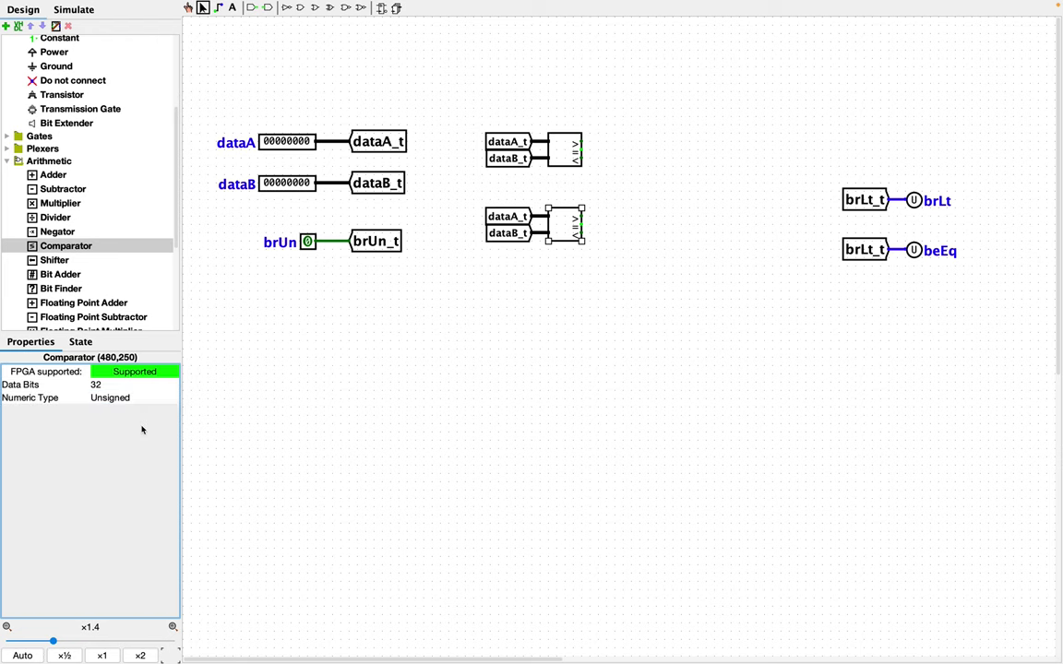
{"action": "left_click", "coordinate": [544, 376]}
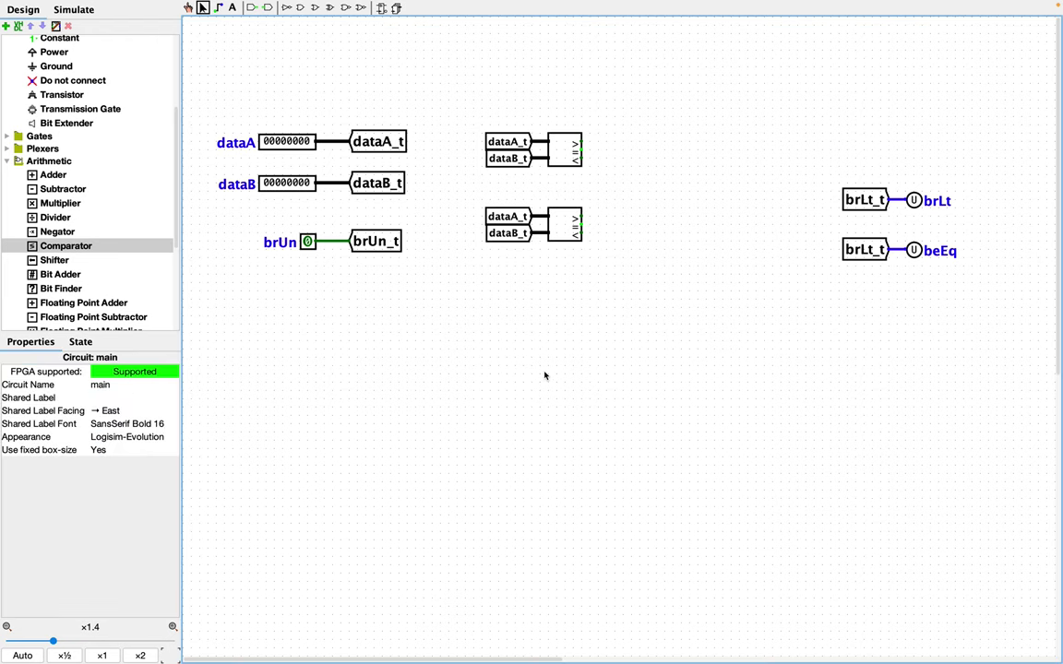
{"action": "double_click", "coordinate": [865, 249]}
Rename the lower brLt_t tunnel feeding beEq to brEq_t.
{"action": "left_click", "coordinate": [500, 329]}
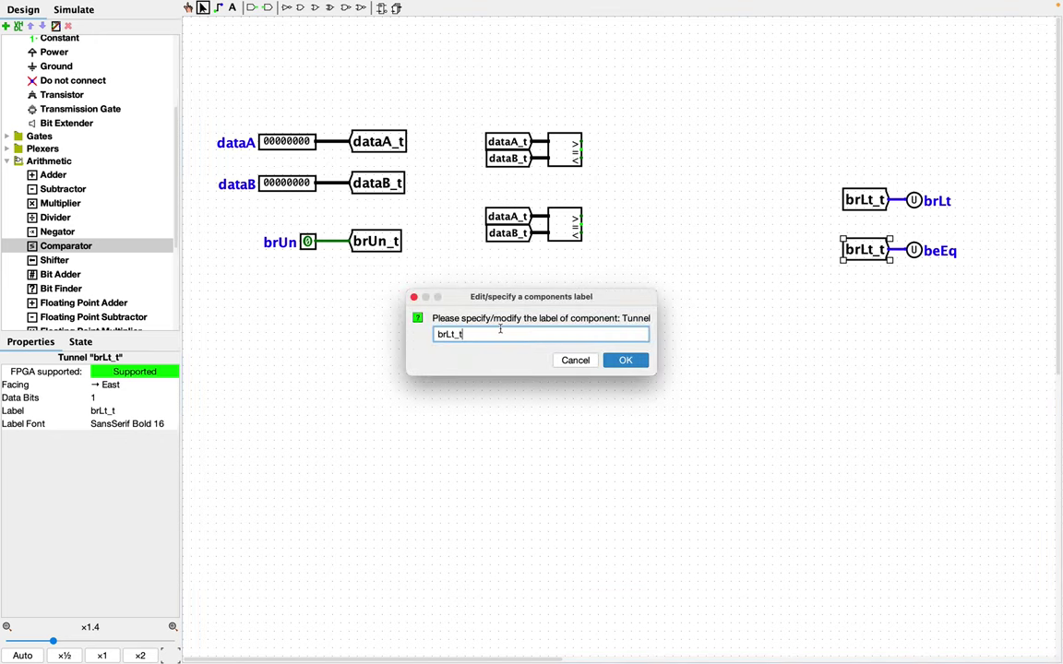
{"action": "key", "text": "Left"}
{"action": "key", "text": "Left"}
{"action": "key", "text": "BackSpace"}
{"action": "key", "text": "BackSpace"}
{"action": "type", "text": "Eq"}
{"action": "key", "text": "Return"}
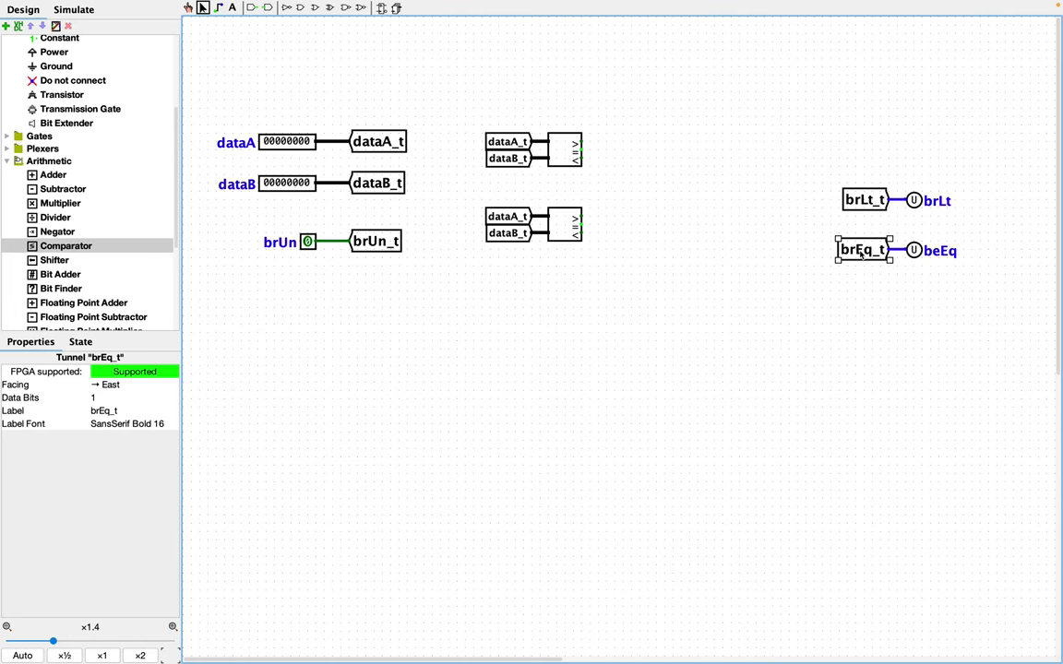
Add a west-facing brEq_t copy wired to the upper comparator's = output.
{"action": "left_click_drag", "start_coordinate": [860, 255], "coordinate": [642, 159]}
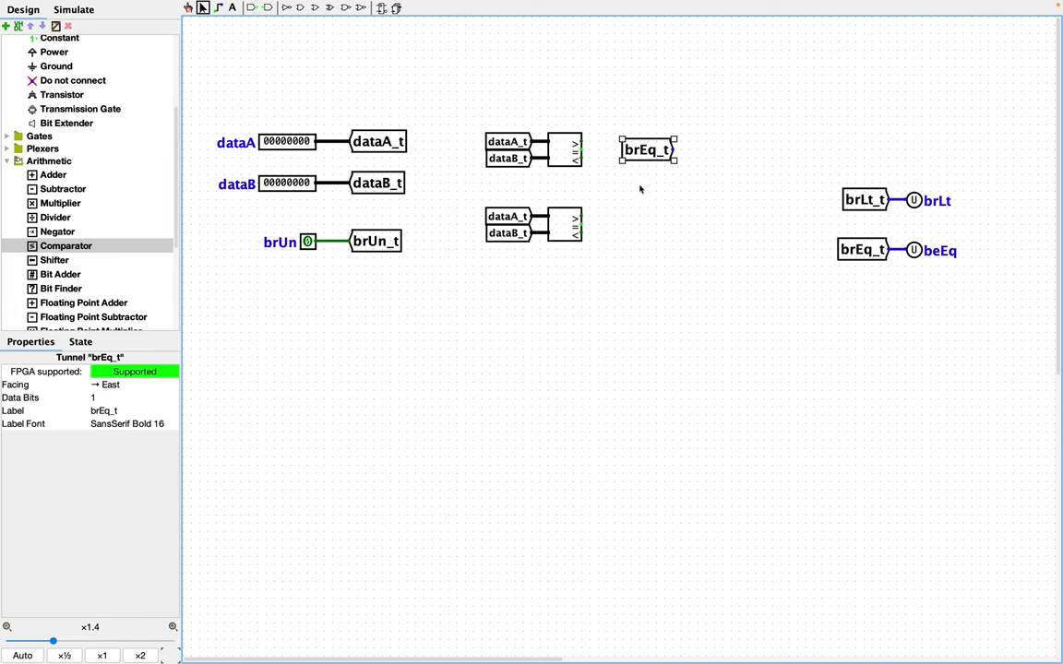
{"action": "left_click", "coordinate": [116, 389]}
{"action": "left_click", "coordinate": [112, 439]}
{"action": "left_click", "coordinate": [690, 155]}
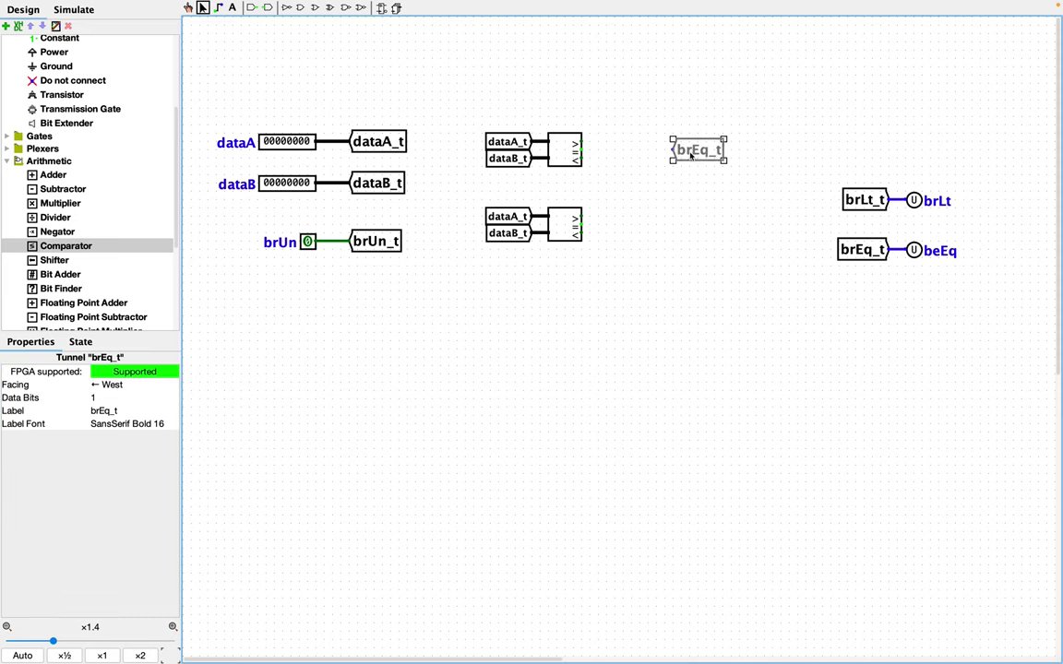
{"action": "left_click_drag", "start_coordinate": [690, 155], "coordinate": [649, 155]}
{"action": "left_click_drag", "start_coordinate": [581, 150], "coordinate": [627, 121]}
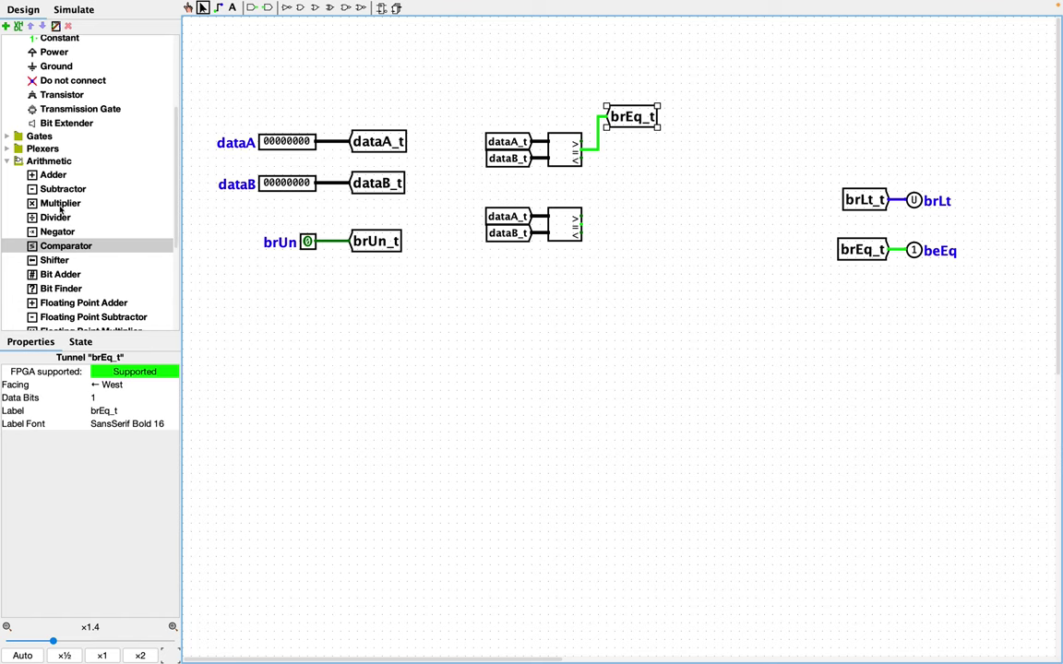
{"action": "left_click", "coordinate": [7, 149]}
{"action": "left_click", "coordinate": [64, 161]}
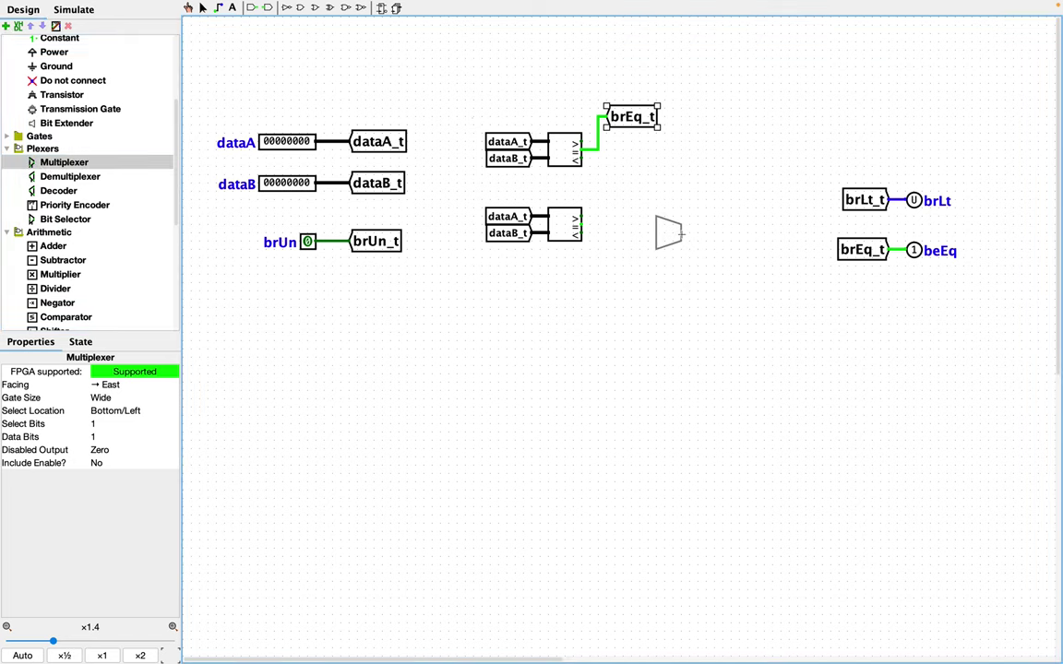
Place a multiplexer and wire the signed and unsigned comparators' < outputs to its inputs.
{"action": "left_click", "coordinate": [747, 200]}
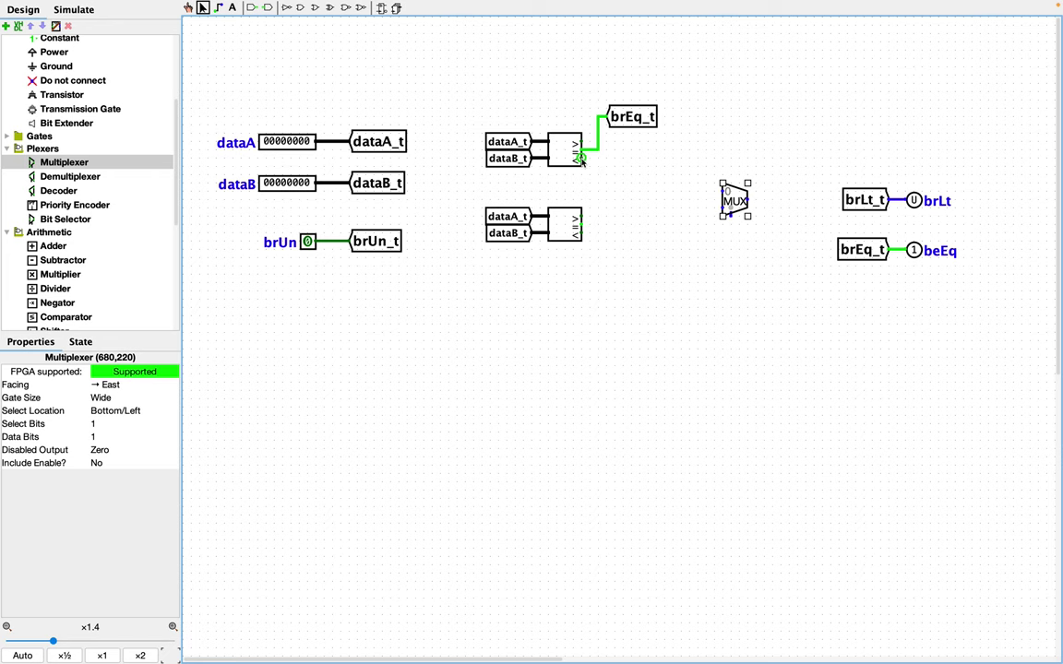
{"action": "left_click_drag", "start_coordinate": [581, 159], "coordinate": [723, 190]}
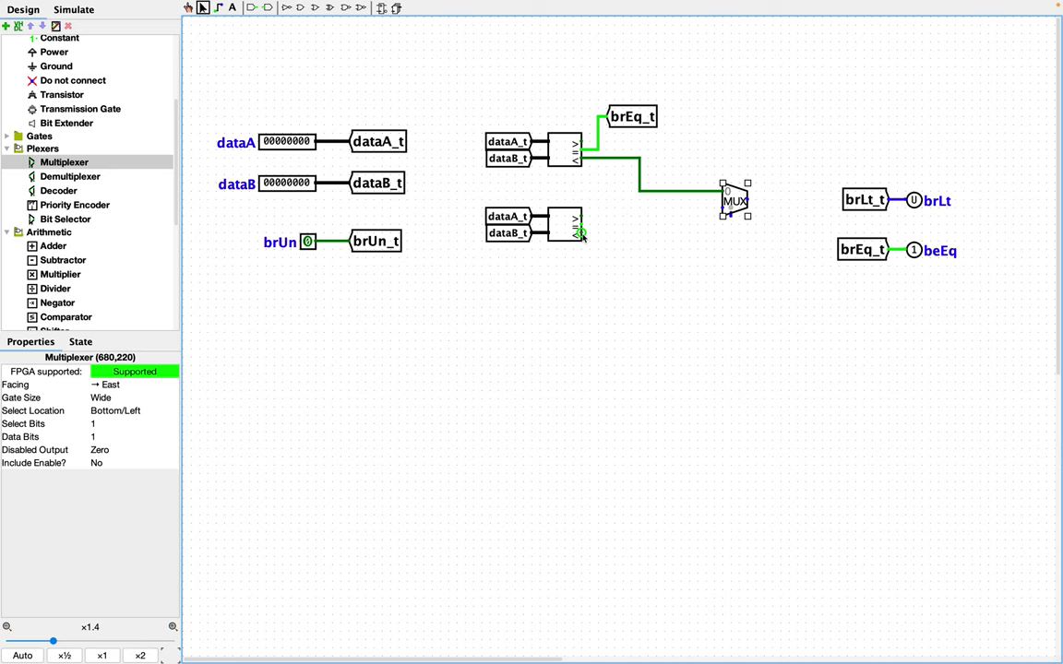
{"action": "mouse_move", "coordinate": [582, 231]}
{"action": "left_mouse_down"}
{"action": "mouse_move", "coordinate": [657, 237]}
{"action": "mouse_move", "coordinate": [641, 208]}
{"action": "mouse_move", "coordinate": [723, 210]}
{"action": "left_mouse_up"}
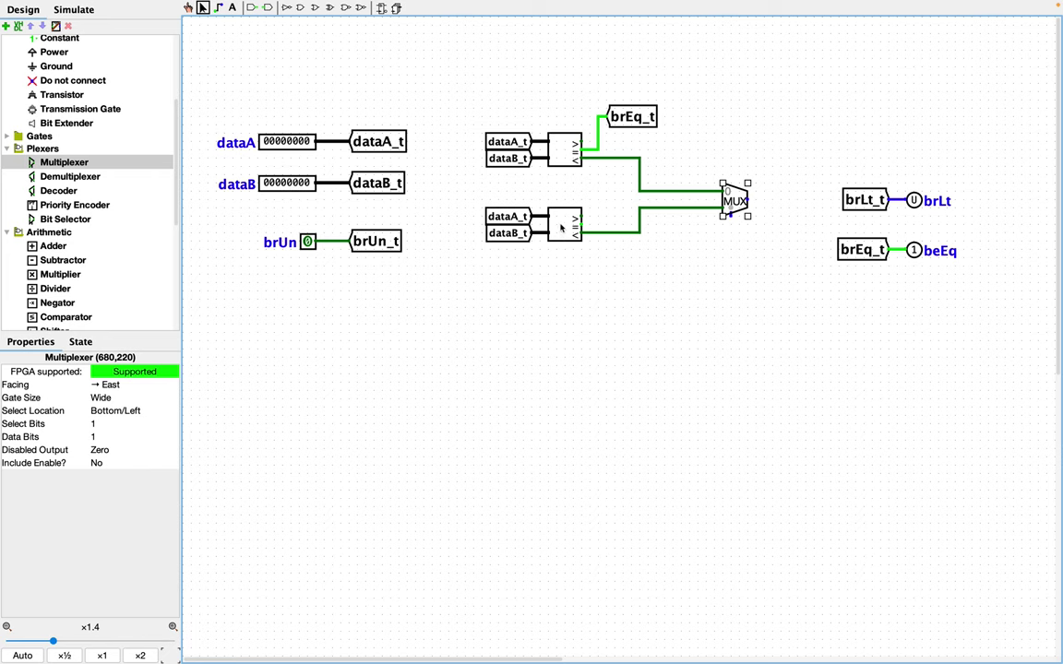
Add an east-facing brUn_t tunnel copy under the multiplexer's select input.
{"action": "left_click", "coordinate": [373, 251]}
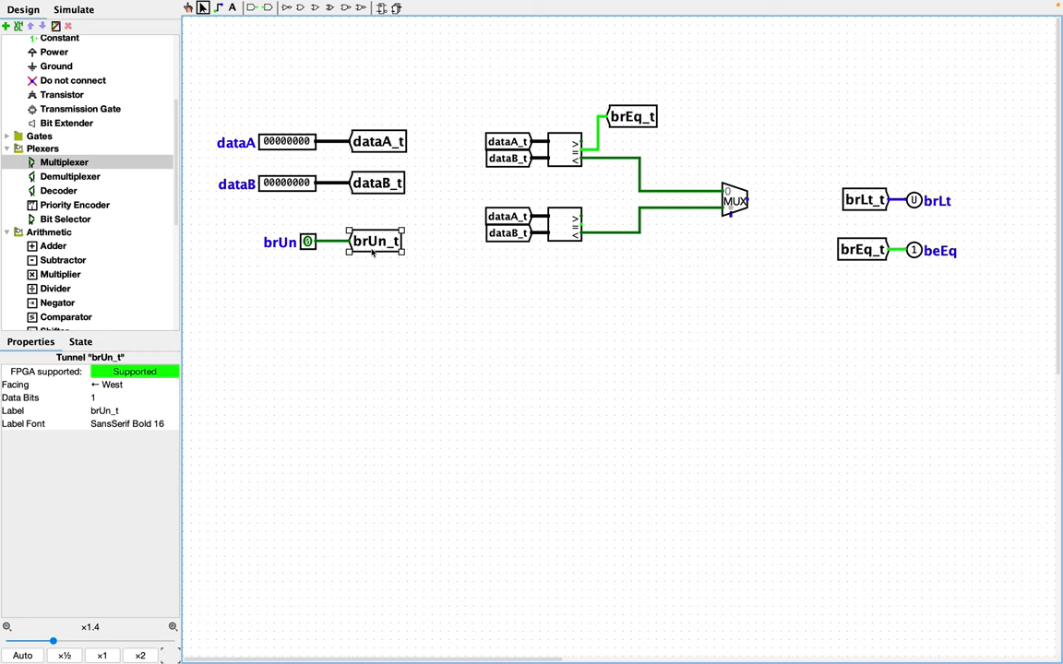
{"action": "key", "text": "ctrl+v"}
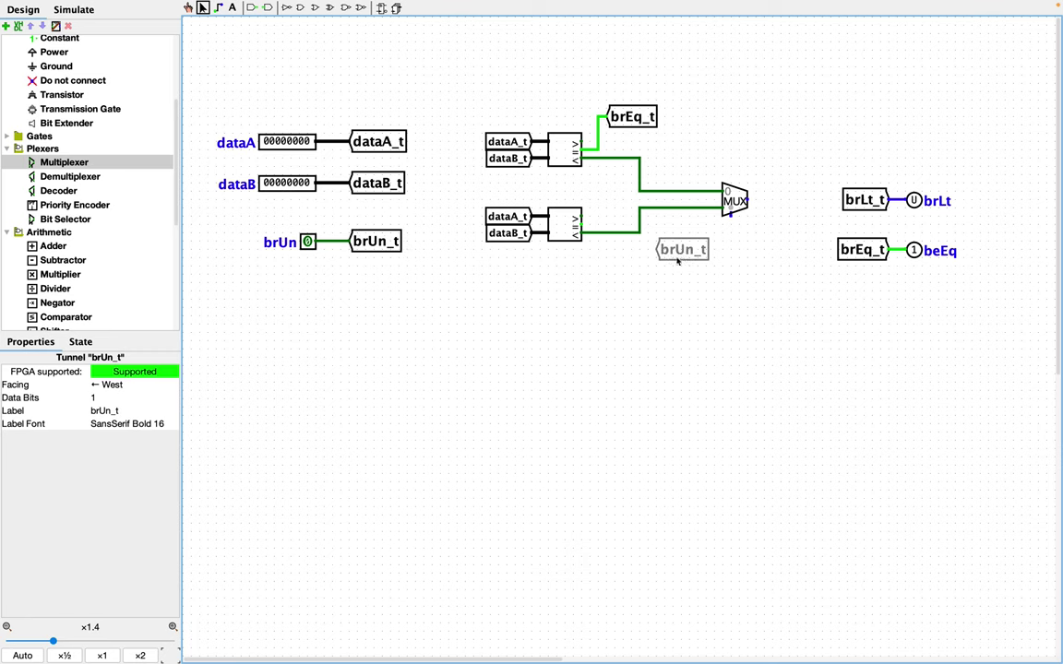
{"action": "left_click", "coordinate": [669, 260]}
{"action": "left_click", "coordinate": [127, 385]}
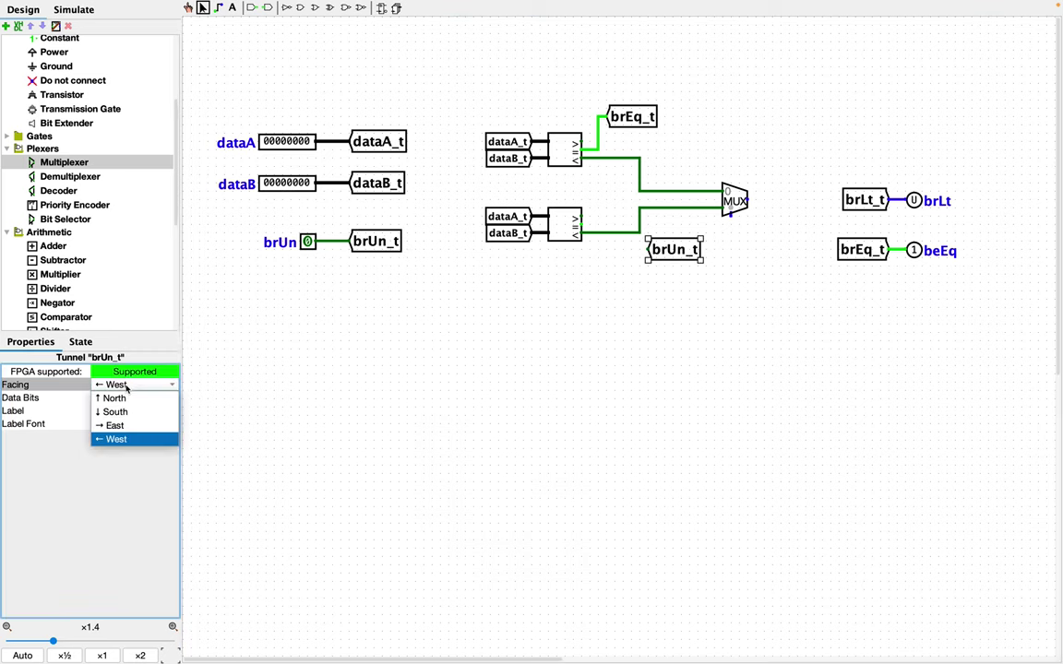
{"action": "left_click", "coordinate": [115, 425]}
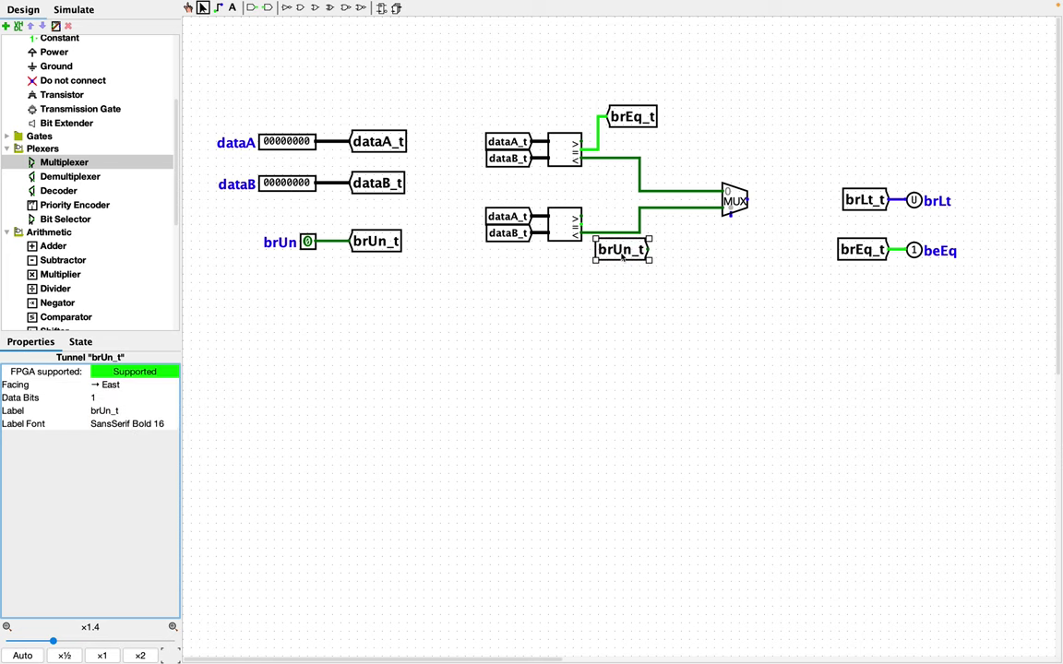
{"action": "left_click_drag", "start_coordinate": [622, 259], "coordinate": [735, 222]}
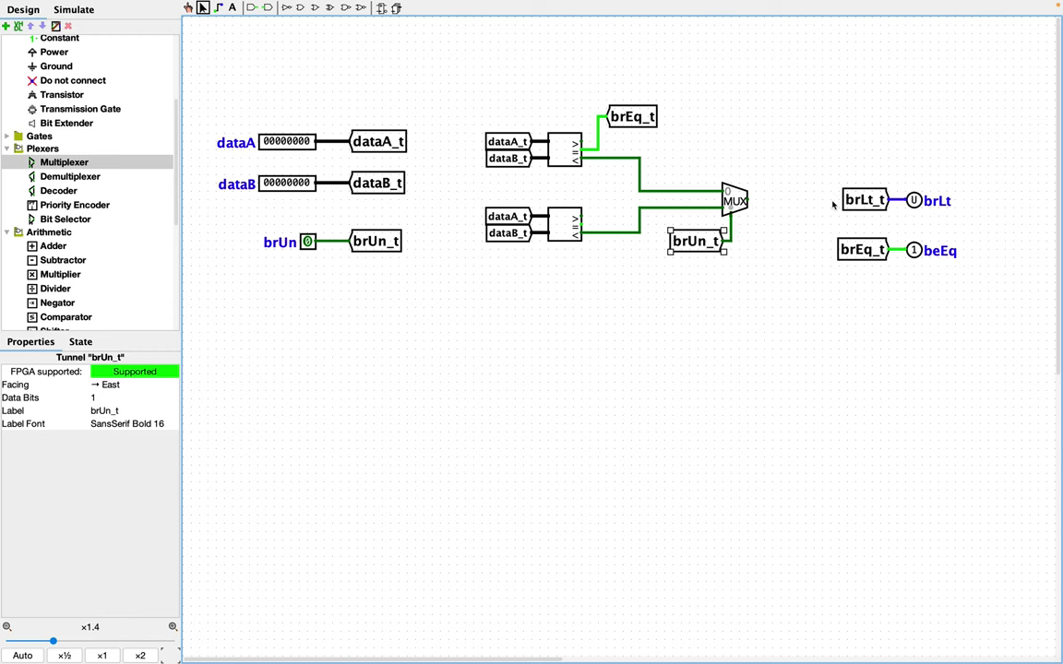
Wire the multiplexer output to a west-facing brLt_t tunnel copy.
{"action": "left_click", "coordinate": [860, 201]}
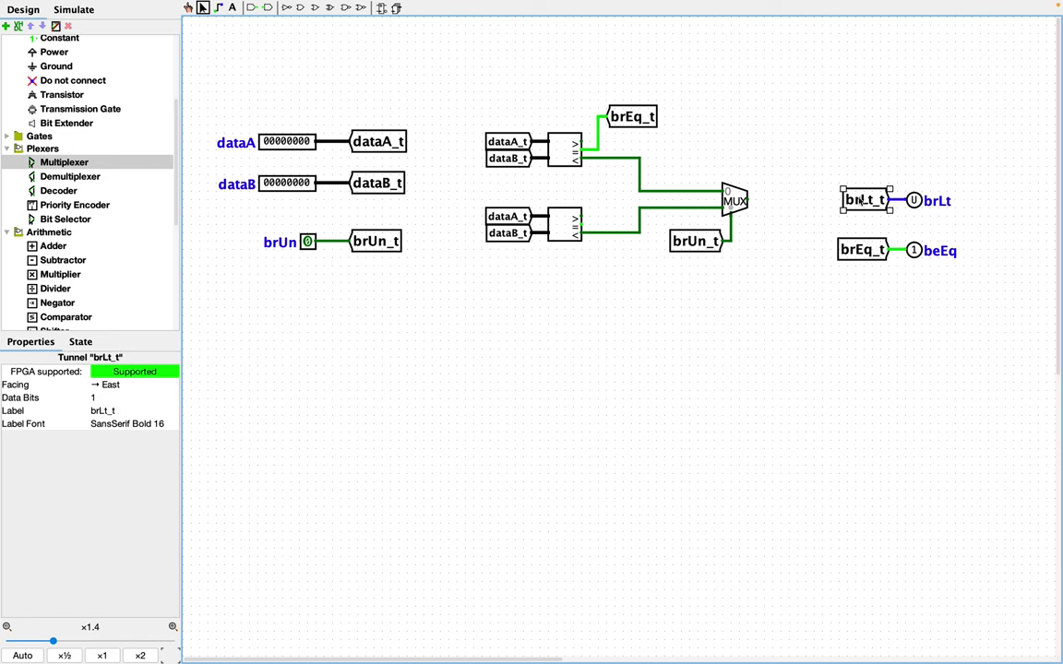
{"action": "key", "text": "ctrl+d"}
{"action": "left_click_drag", "start_coordinate": [860, 201], "coordinate": [786, 210]}
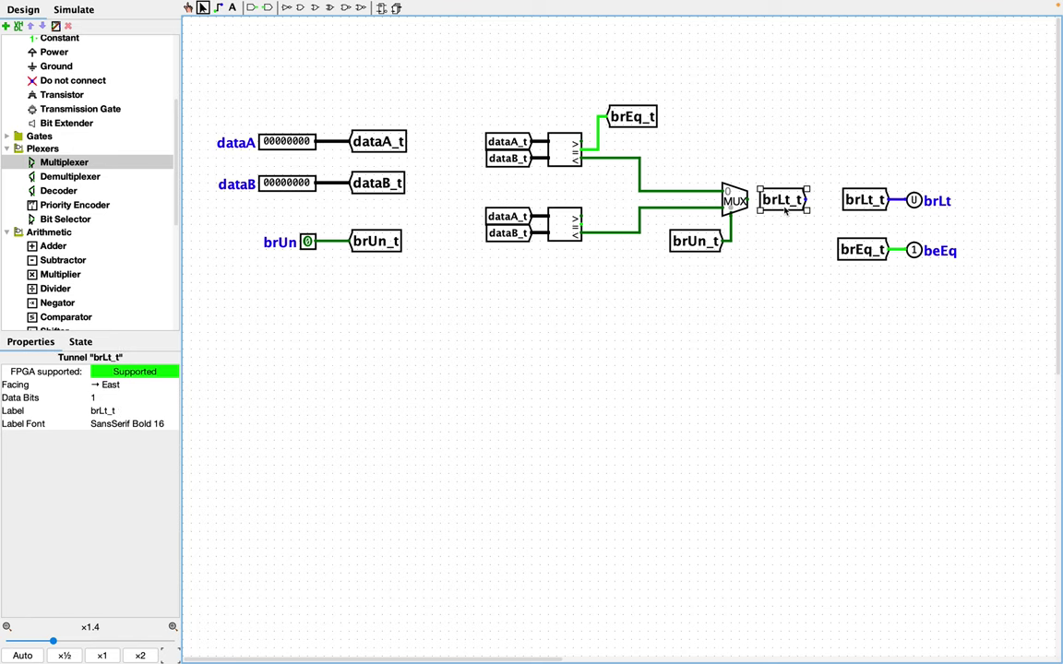
{"action": "left_click", "coordinate": [120, 385]}
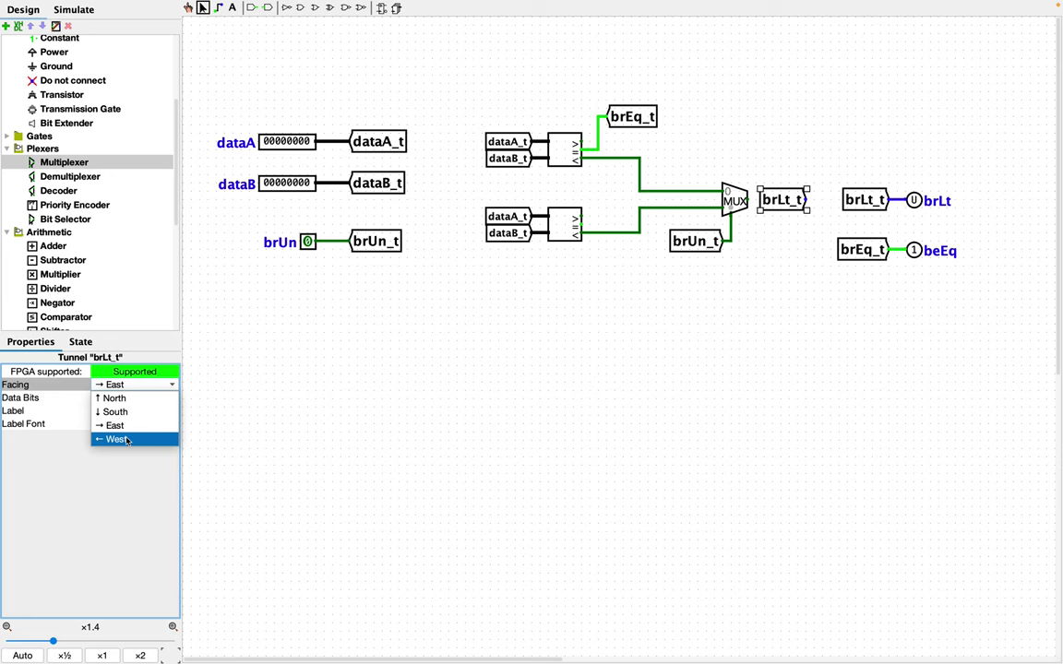
{"action": "left_click", "coordinate": [127, 440]}
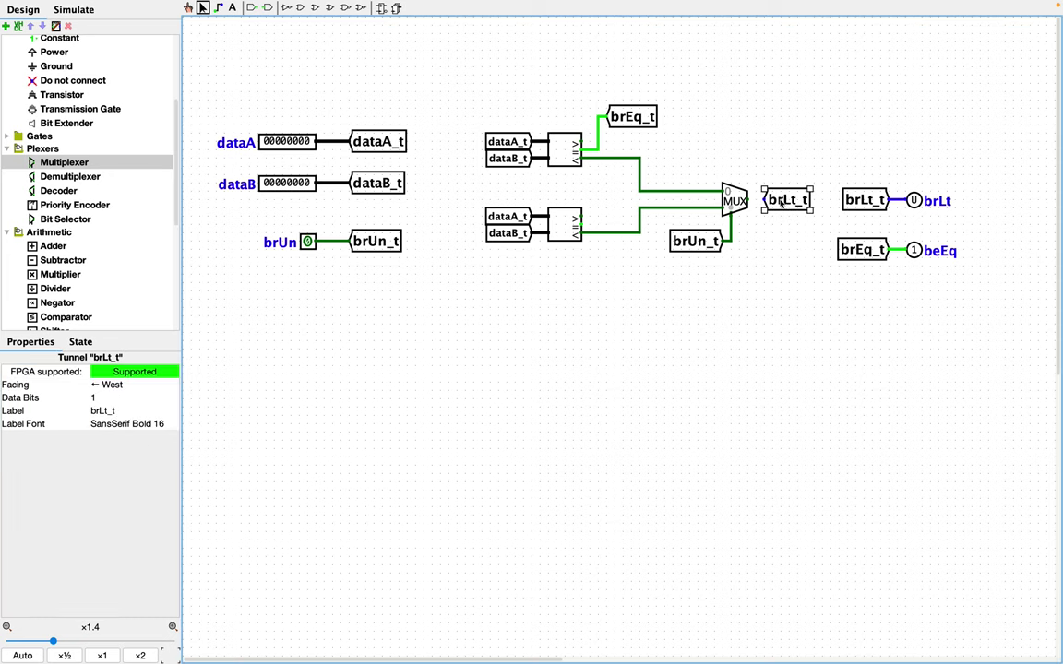
{"action": "left_click_drag", "start_coordinate": [748, 200], "coordinate": [764, 200]}
{"action": "left_click", "coordinate": [764, 233]}
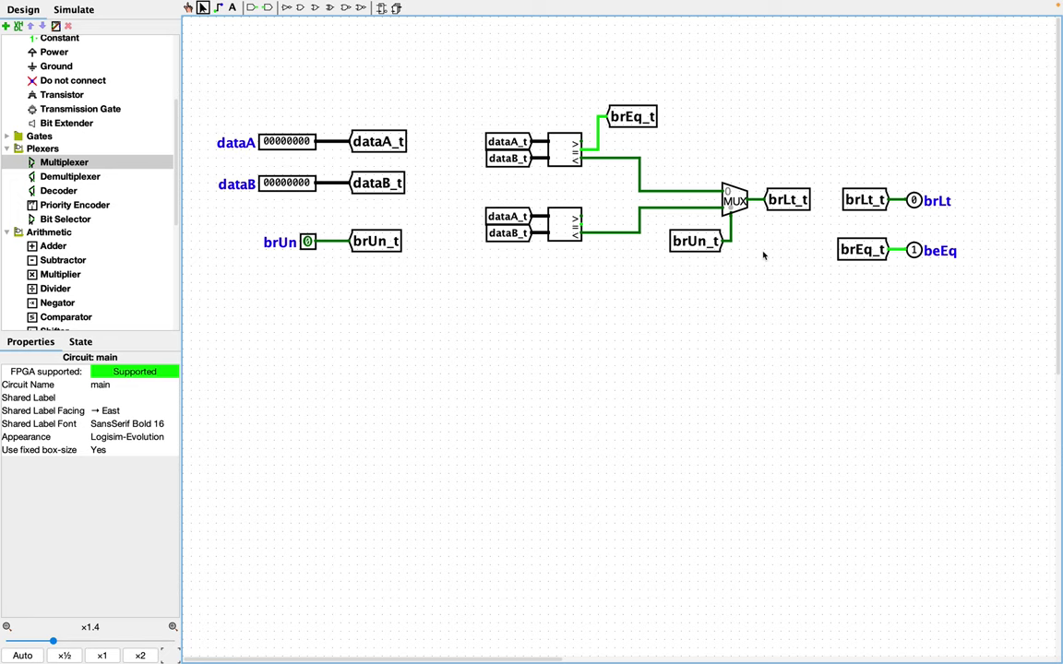
Poke test values: dataA to 1 then 2, dataB to 00000002.
{"action": "key", "text": "ctrl+1"}
{"action": "left_click", "coordinate": [311, 142]}
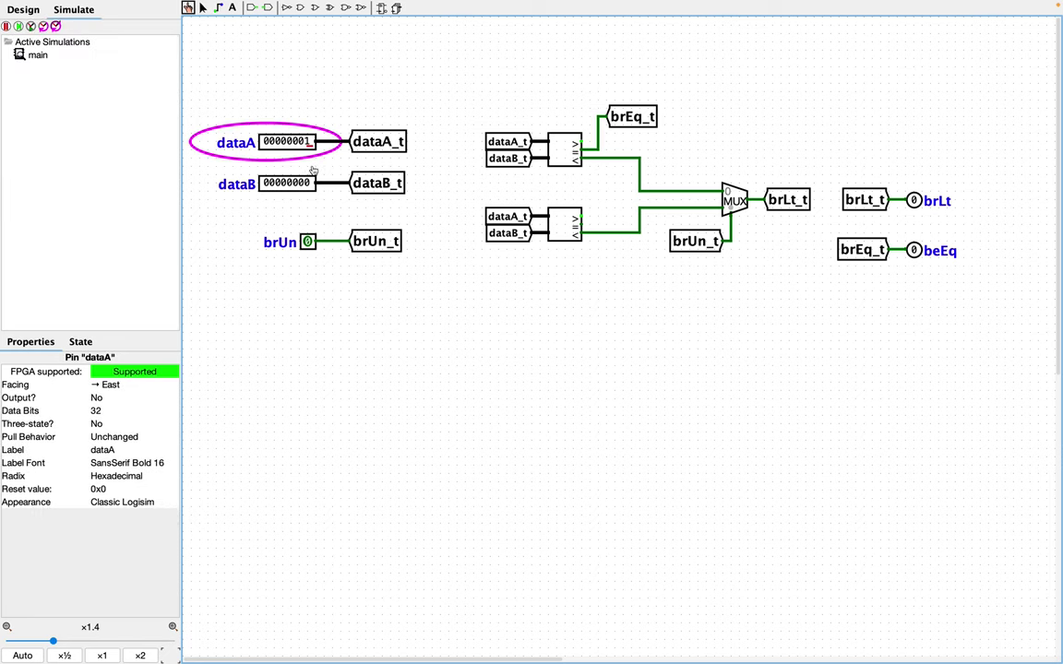
{"action": "left_click", "coordinate": [307, 184]}
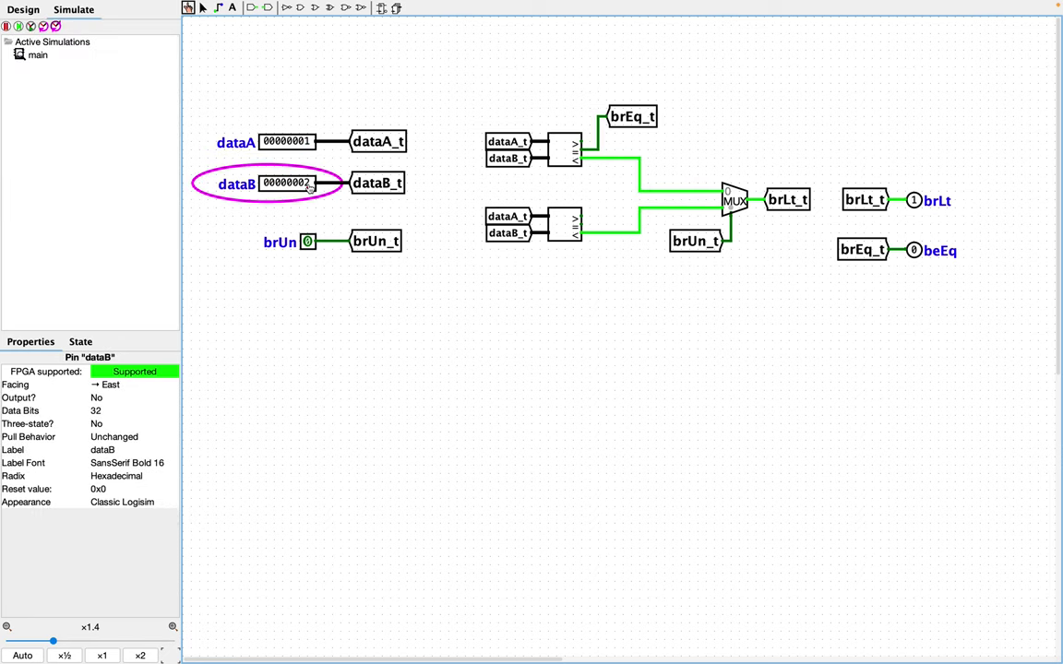
{"action": "left_click", "coordinate": [308, 183]}
{"action": "left_click", "coordinate": [277, 134]}
{"action": "type", "text": "2"}
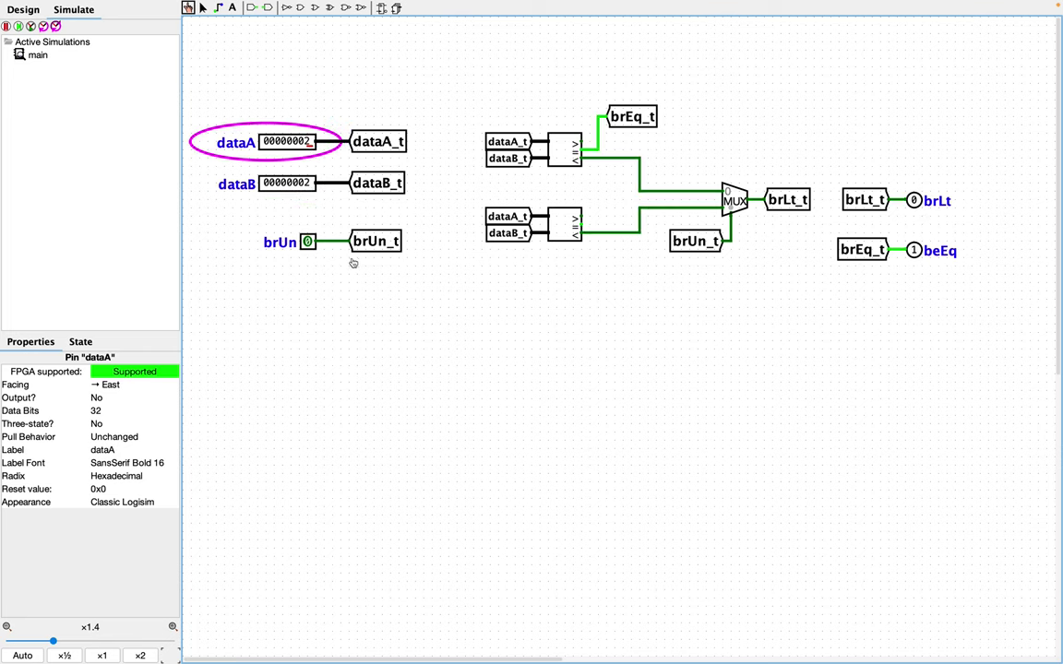
Enter ffffff into dataA's upper hex digits and ffffffff into dataB.
{"action": "left_click", "coordinate": [268, 146]}
{"action": "left_click", "coordinate": [264, 145]}
{"action": "type", "text": "ffffffff"}
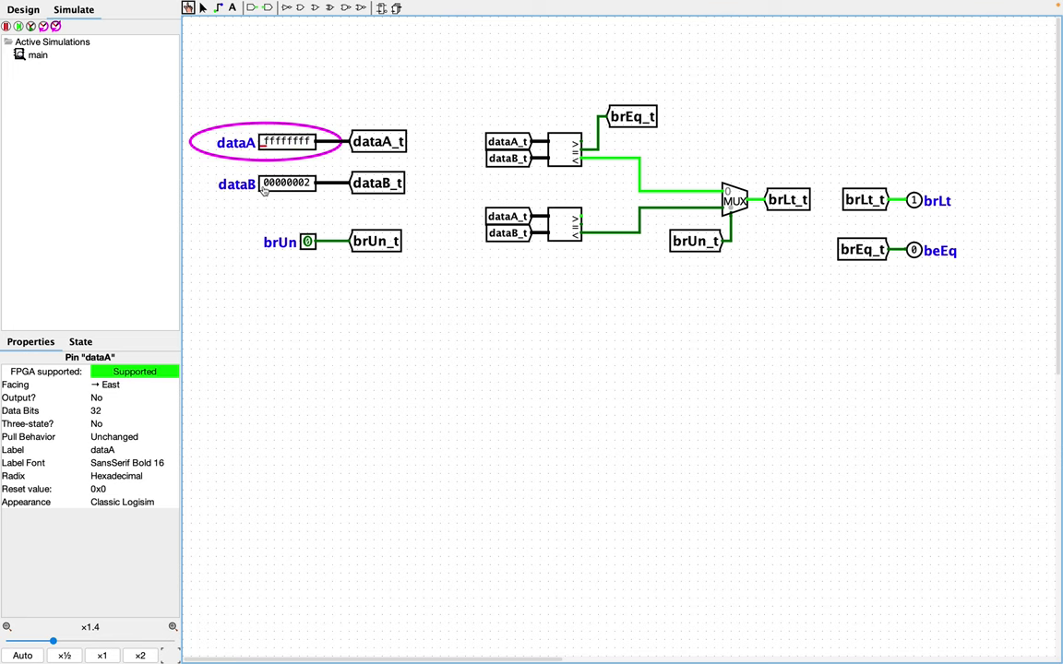
{"action": "left_click", "coordinate": [264, 185]}
{"action": "type", "text": "ffffffff"}
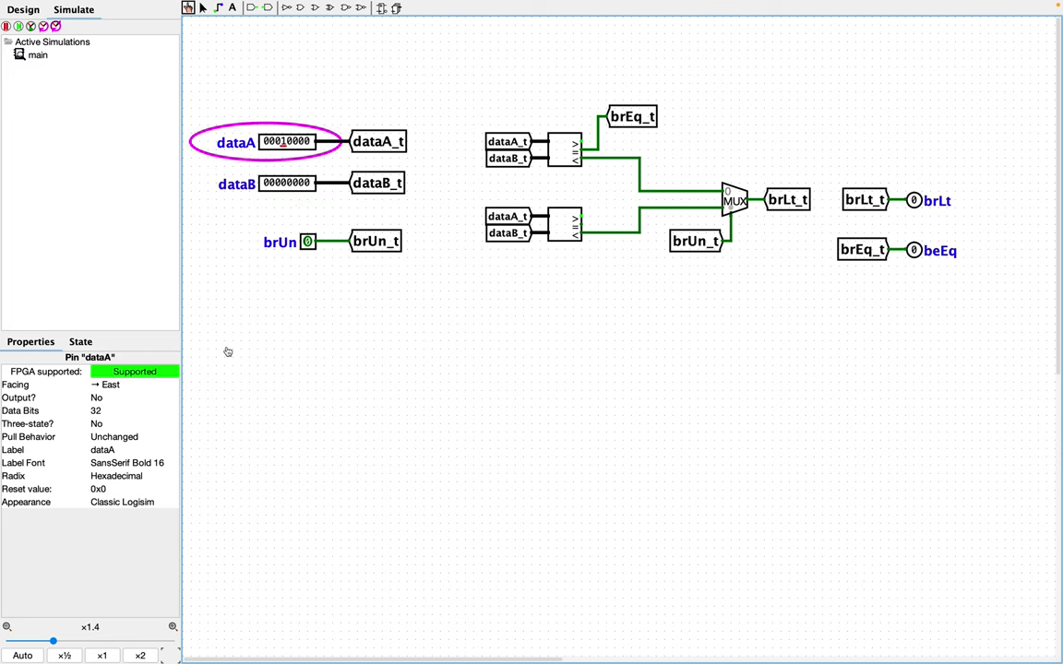
{"action": "left_click", "coordinate": [128, 477]}
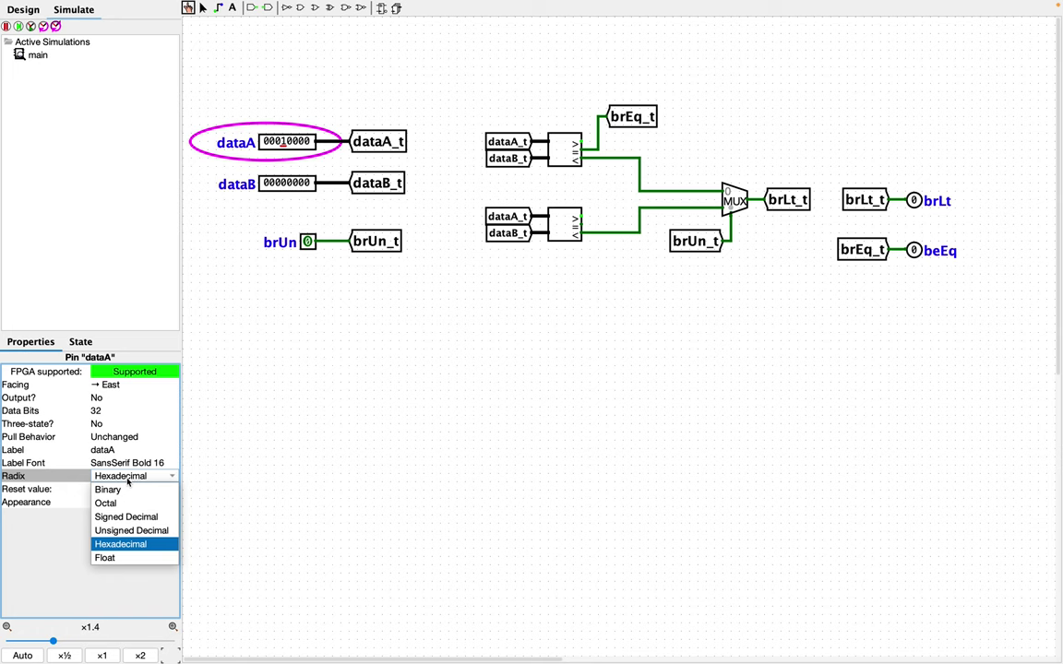
Set the Radix of dataA and dataB to Signed Decimal.
{"action": "left_click", "coordinate": [109, 517]}
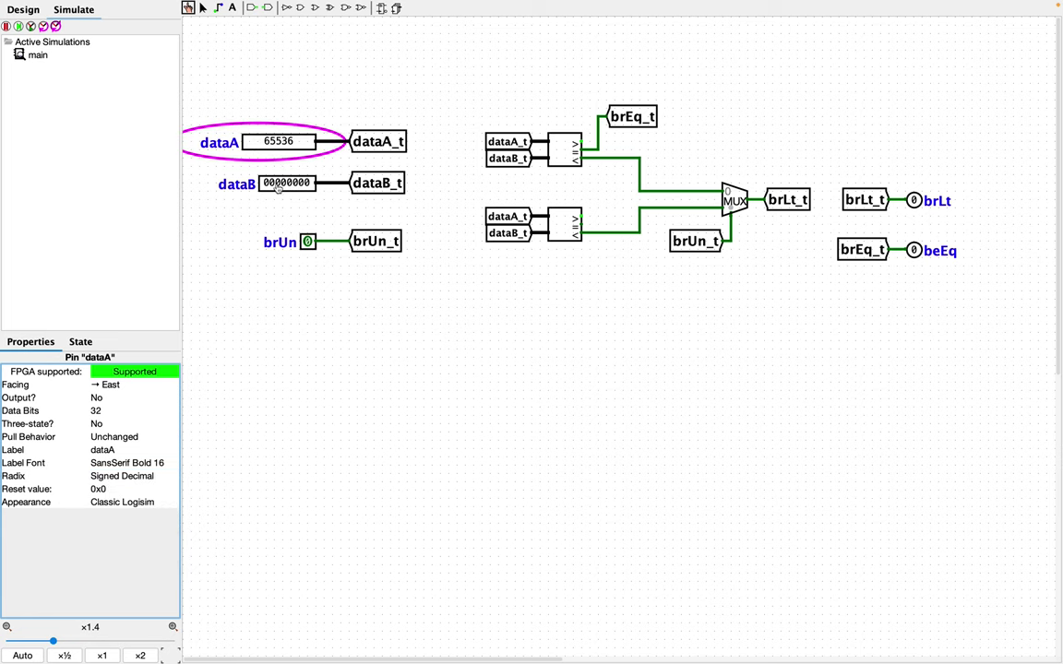
{"action": "left_click", "coordinate": [277, 185]}
{"action": "left_click", "coordinate": [109, 476]}
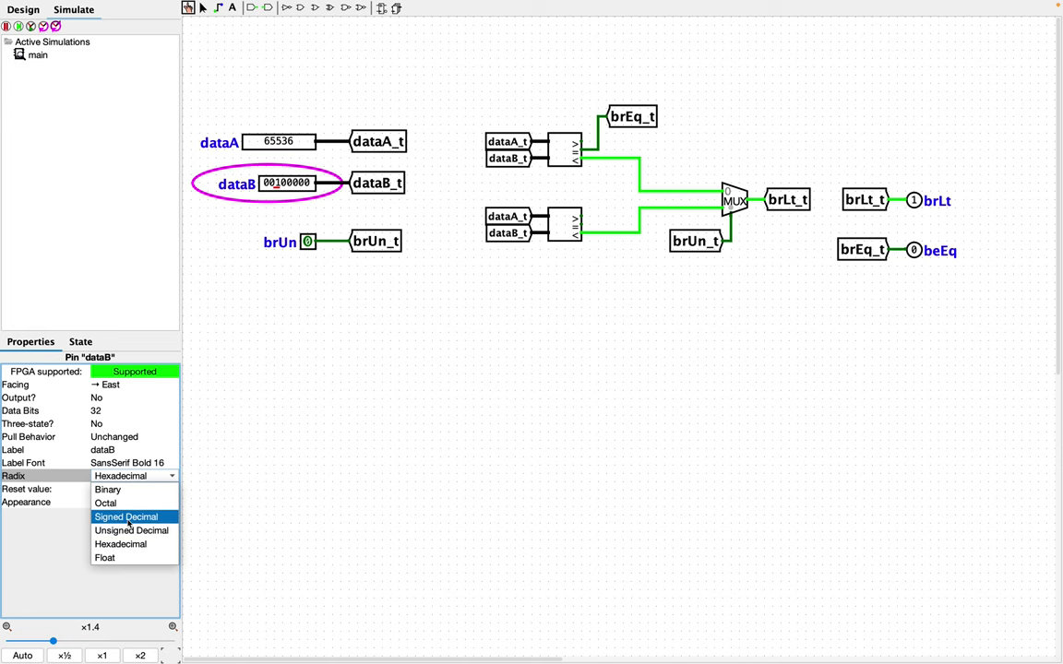
{"action": "left_click", "coordinate": [128, 518]}
Test with dataA set to -1 and dataB set to -2.
{"action": "left_click", "coordinate": [302, 143]}
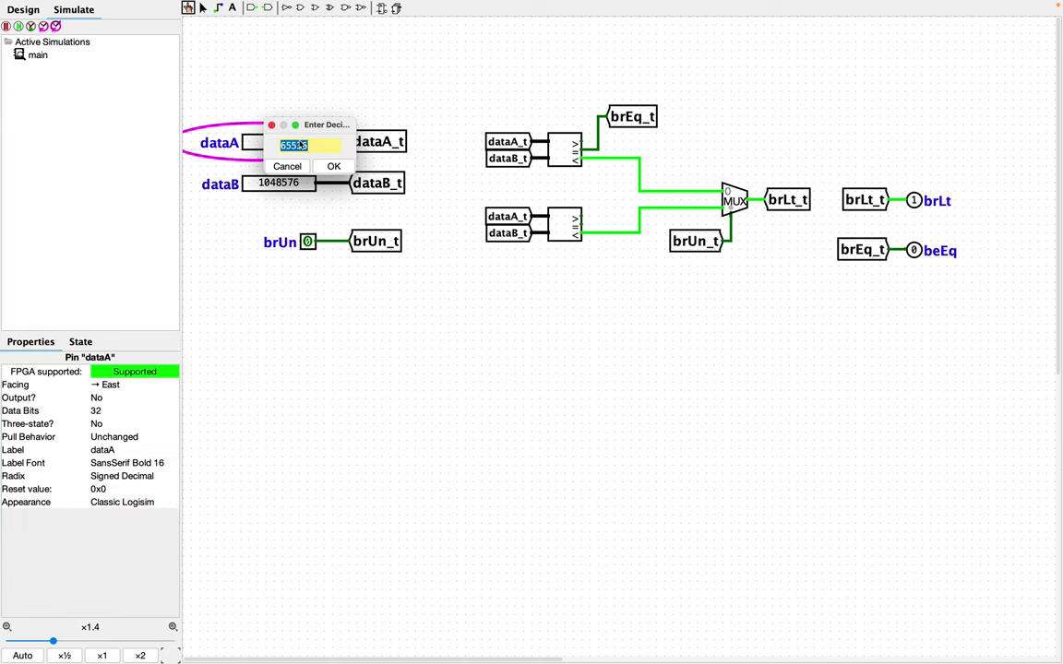
{"action": "type", "text": "-1"}
{"action": "left_click", "coordinate": [333, 166]}
{"action": "left_click", "coordinate": [302, 187]}
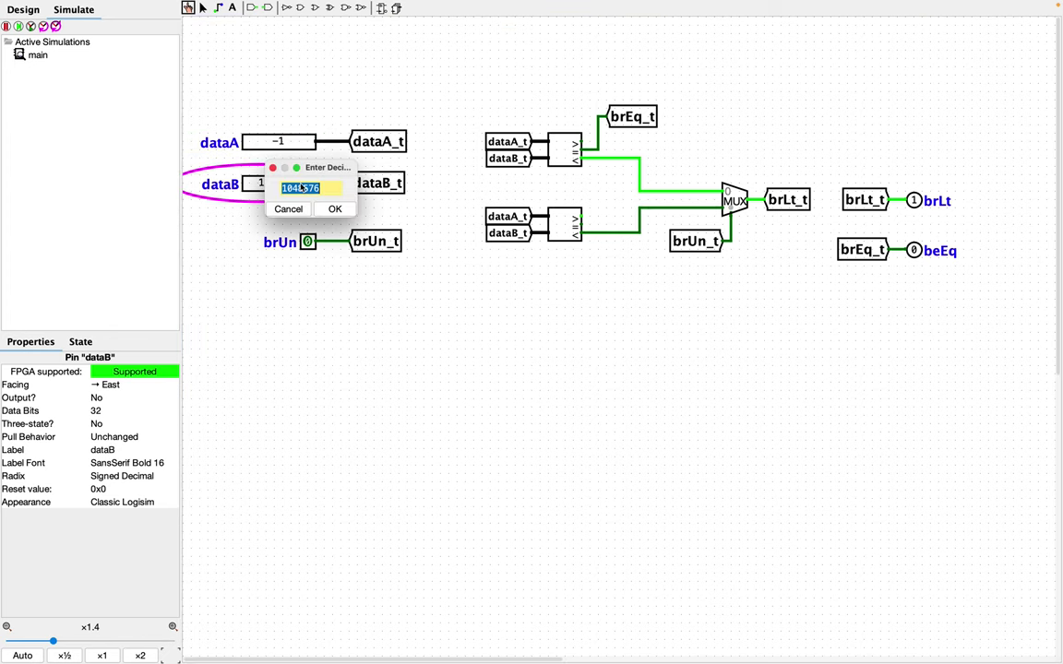
{"action": "type", "text": "-2"}
{"action": "key", "text": "Return"}
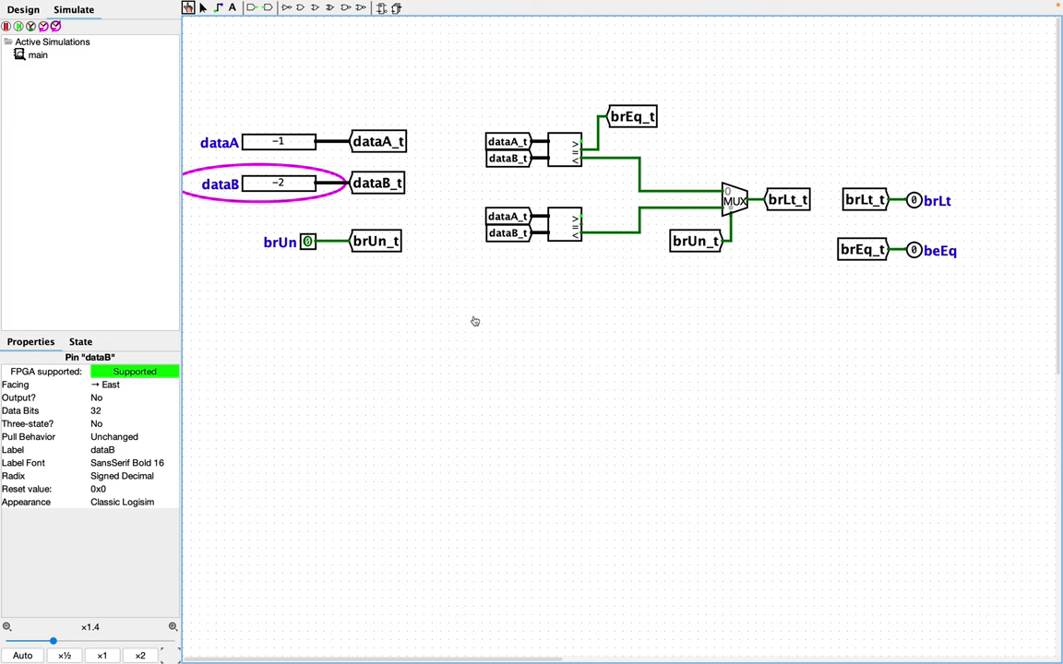
Test with dataA set to -2 and dataB set to -1, giving brLt 1.
{"action": "left_click", "coordinate": [292, 146]}
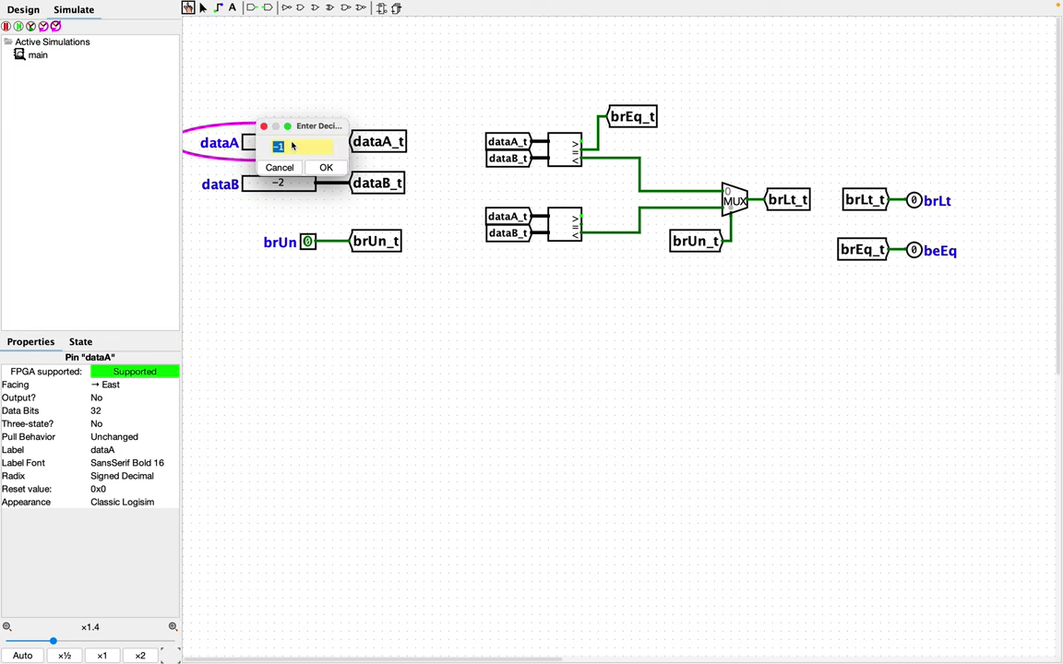
{"action": "type", "text": "-2"}
{"action": "key", "text": "Return"}
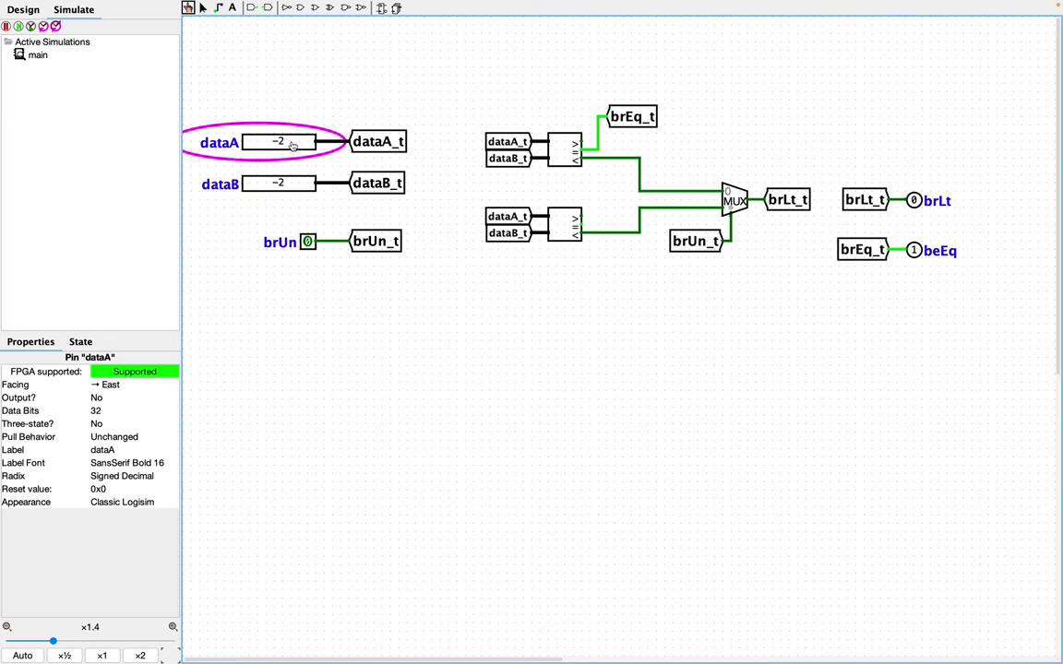
{"action": "left_click", "coordinate": [293, 186]}
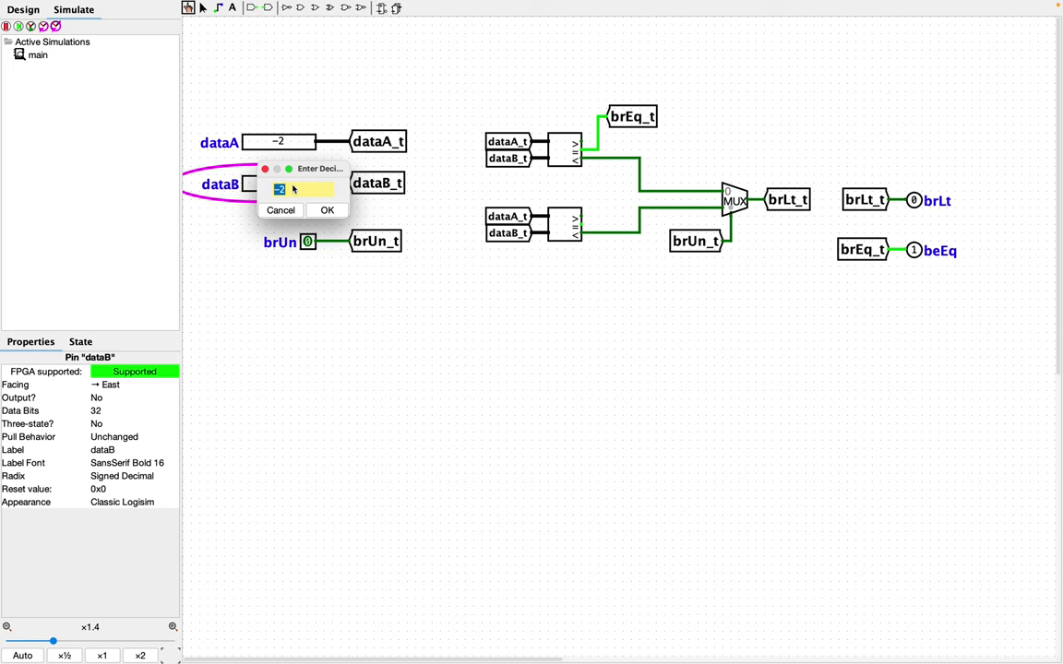
{"action": "type", "text": "-1"}
{"action": "key", "text": "Return"}
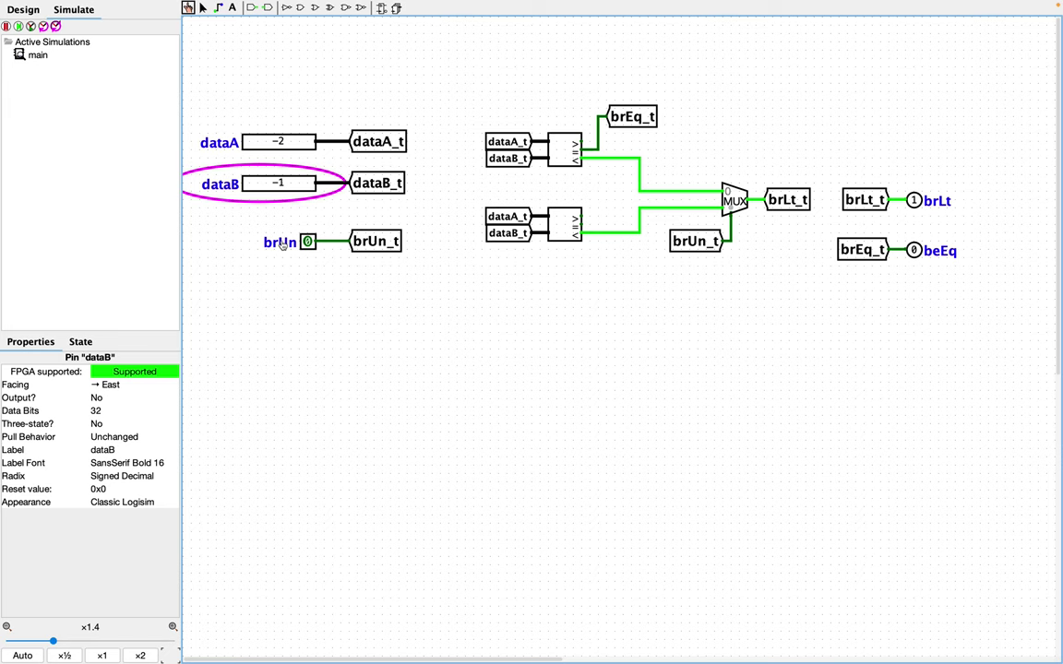
{"action": "left_click", "coordinate": [123, 476]}
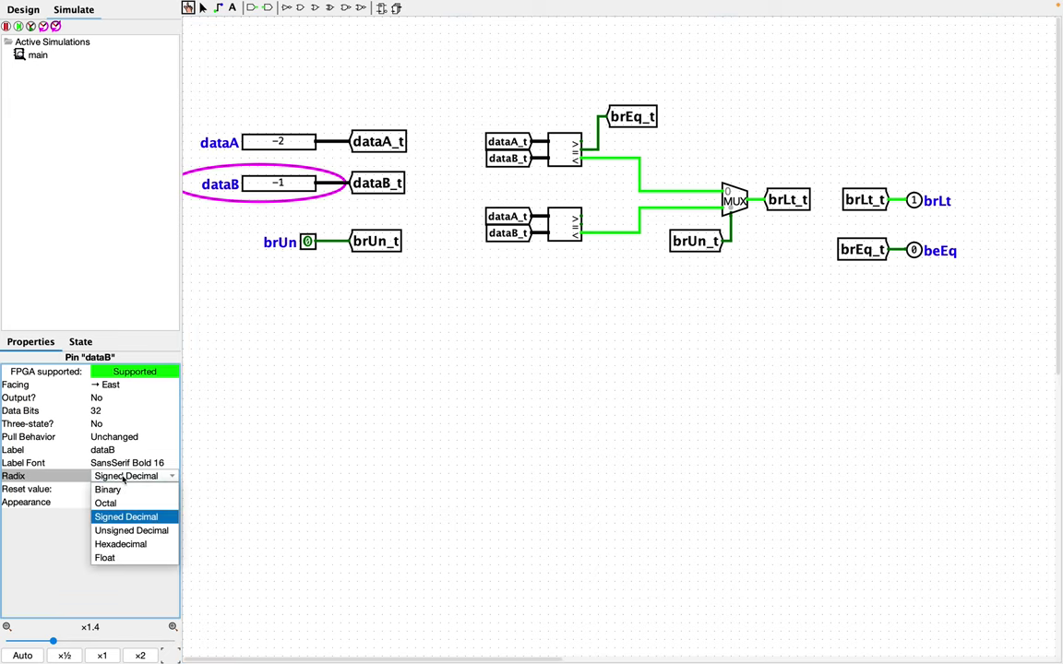
Switch the dataB and dataA radix to Hexadecimal, keeping dataA at -2.
{"action": "left_click", "coordinate": [129, 546]}
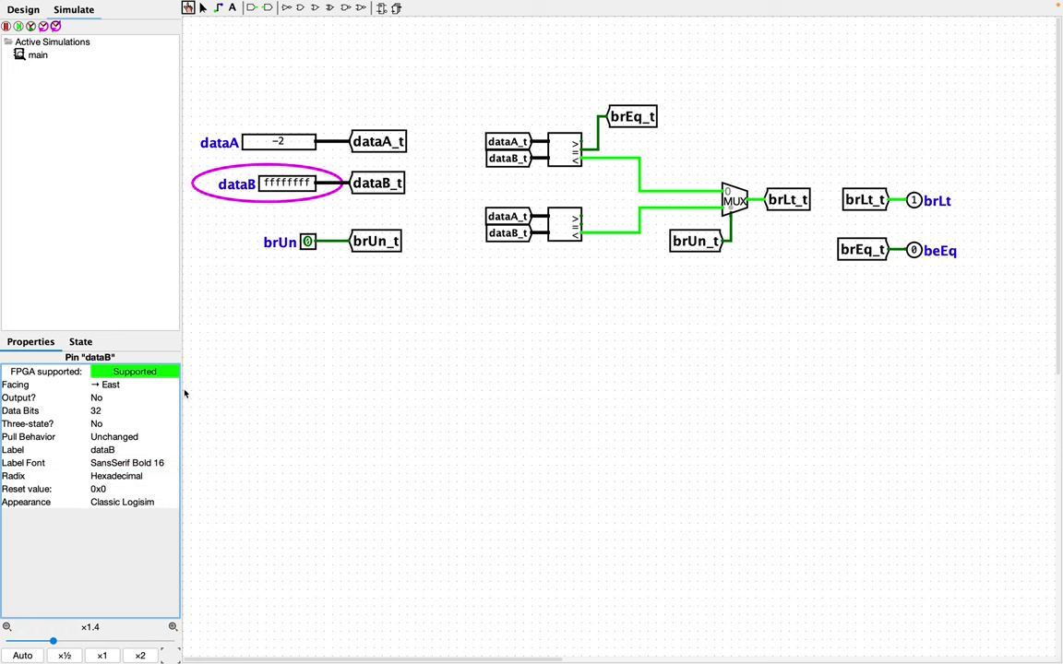
{"action": "left_click", "coordinate": [277, 141]}
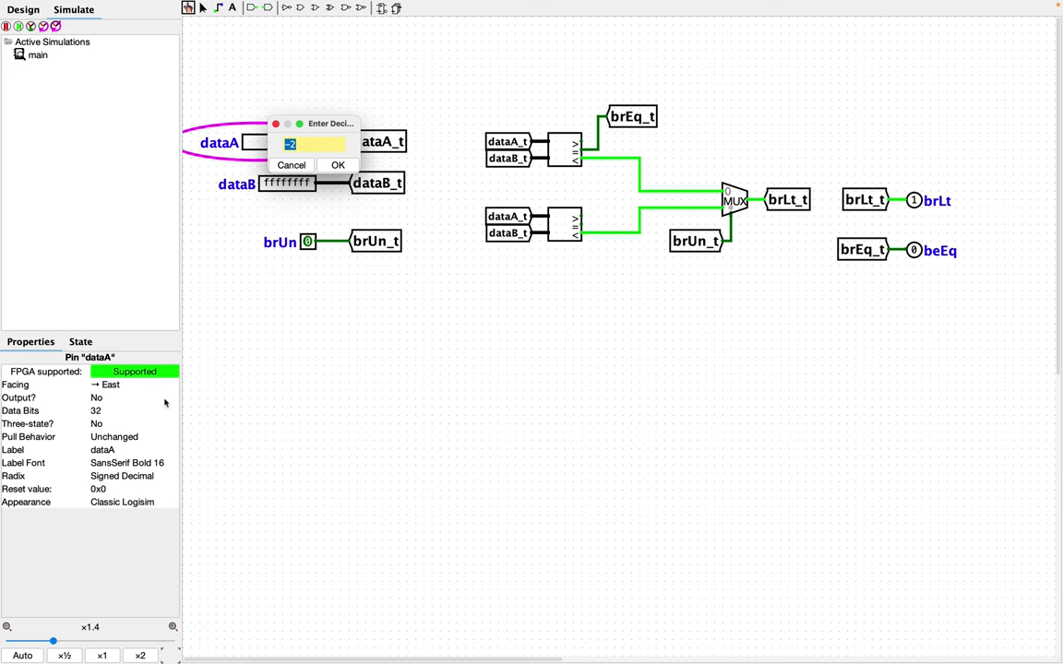
{"action": "key", "text": "Return"}
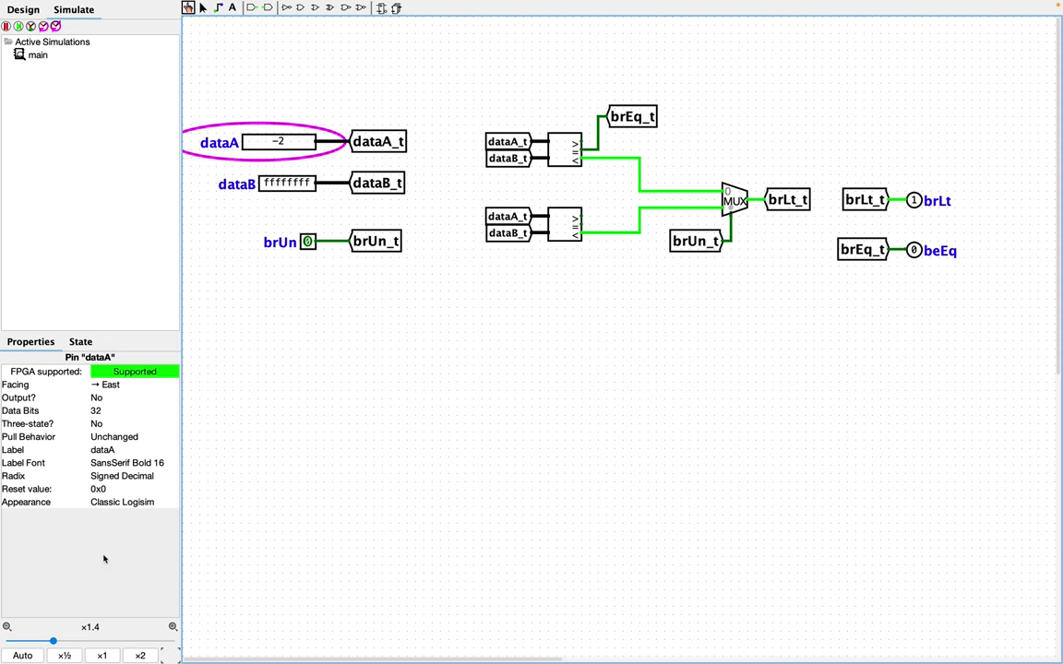
{"action": "left_click", "coordinate": [126, 476]}
{"action": "left_click", "coordinate": [129, 546]}
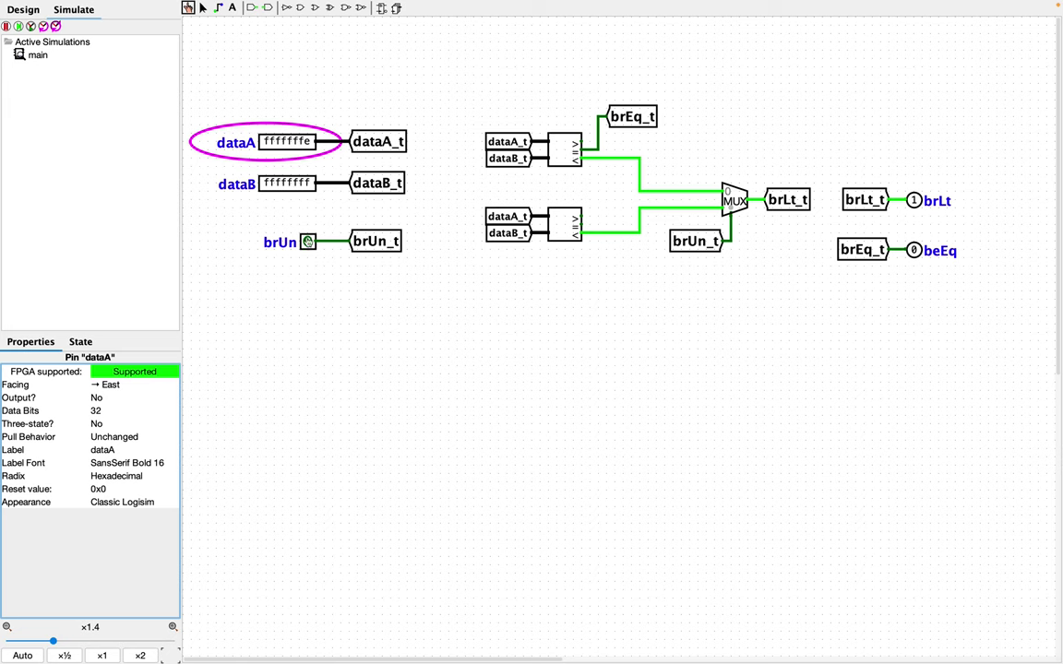
Set brUn to 1, poke dataA to ffffffff then 00000001, and return brUn to 0.
{"action": "left_click", "coordinate": [309, 241]}
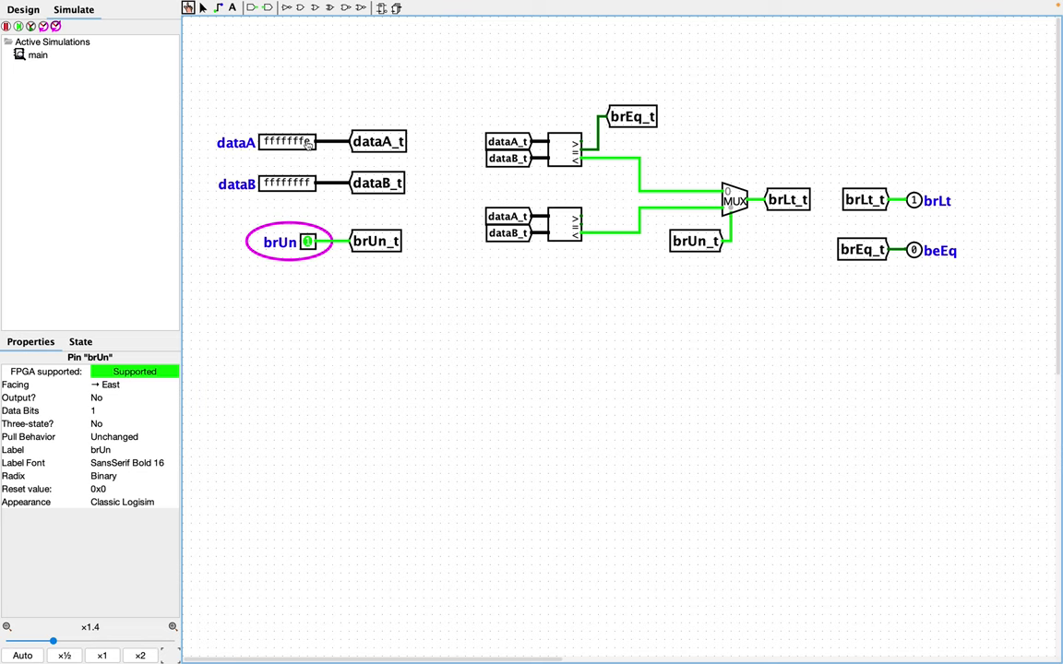
{"action": "left_click", "coordinate": [309, 143]}
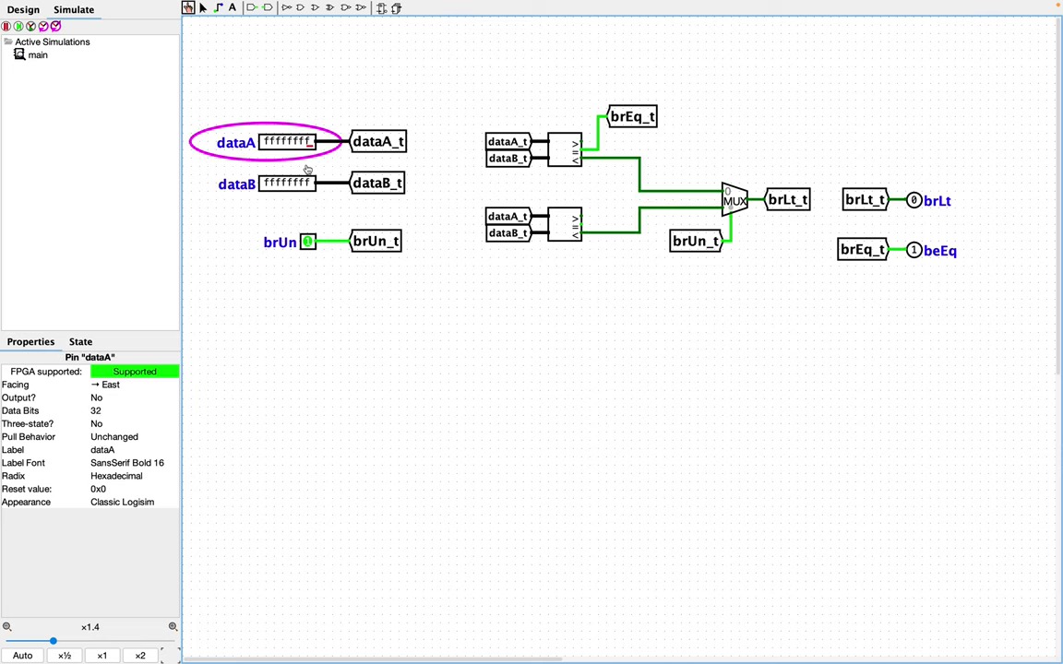
{"action": "left_click", "coordinate": [259, 142]}
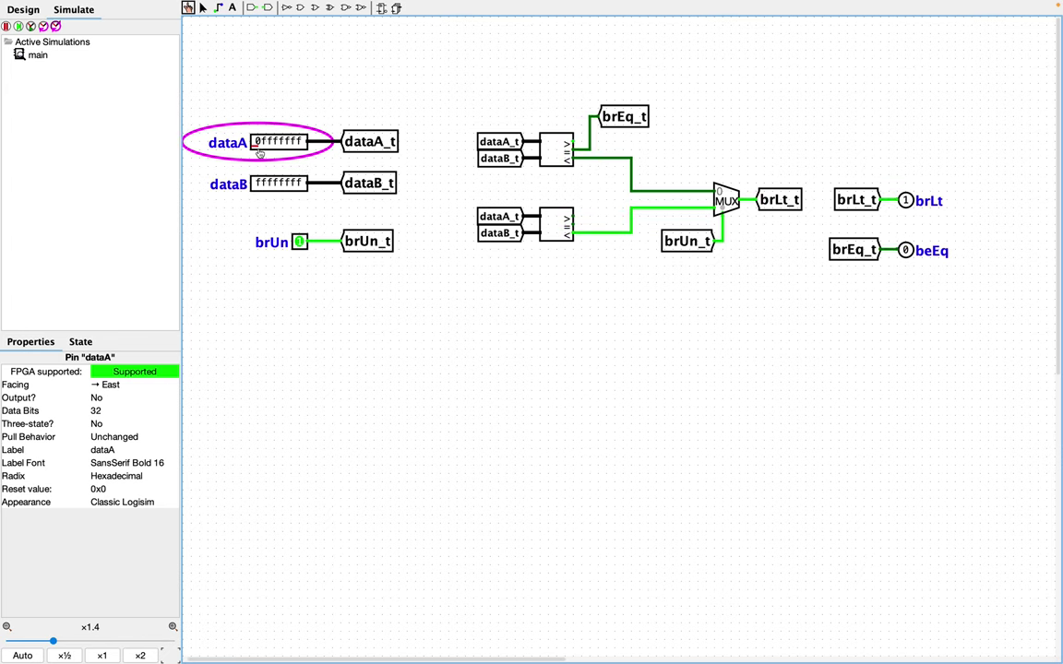
{"action": "type", "text": "00000001"}
{"action": "left_click", "coordinate": [299, 242]}
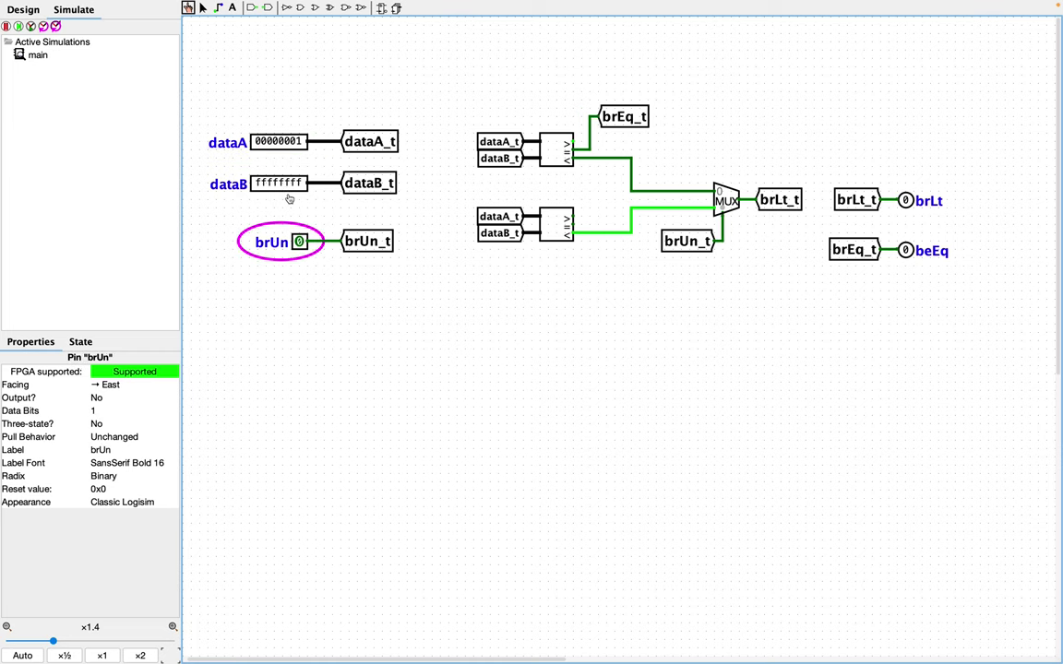